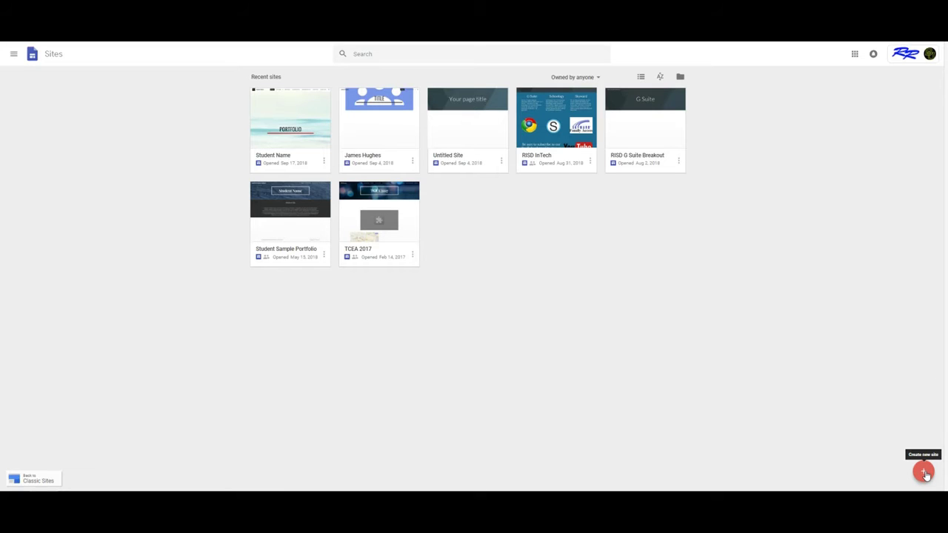
Step: Create a new site and set both its site name and its file name to "Camp Google"
left_click(924, 472)
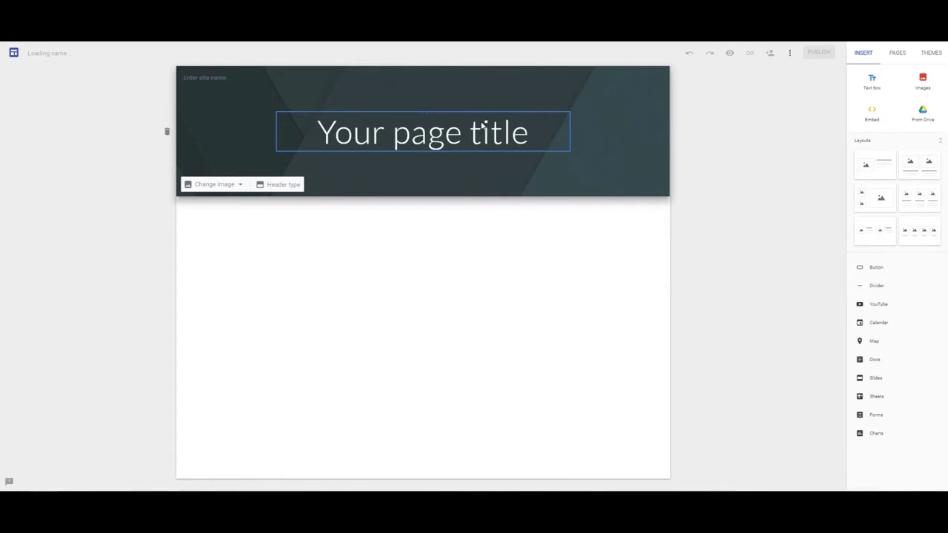
left_click(210, 73)
type("Camp")
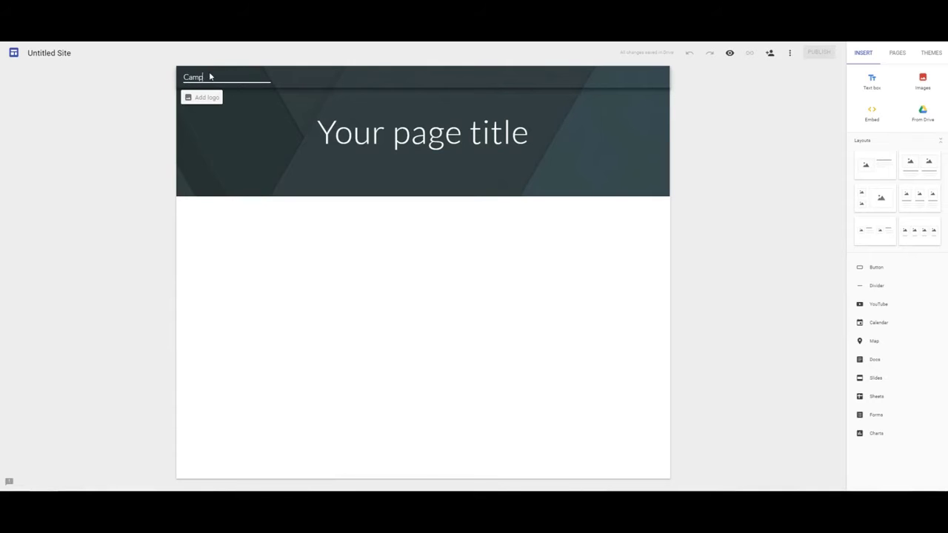
type(" Google")
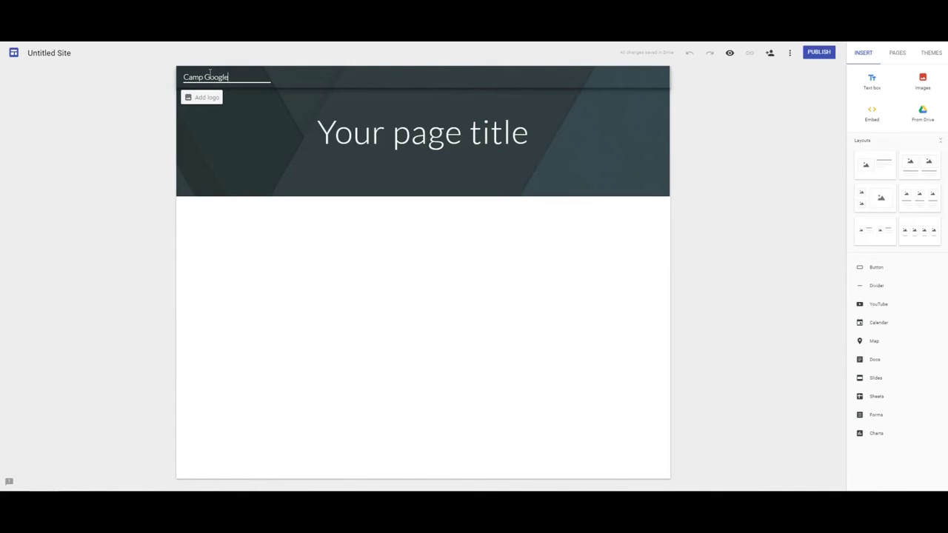
left_click(63, 52)
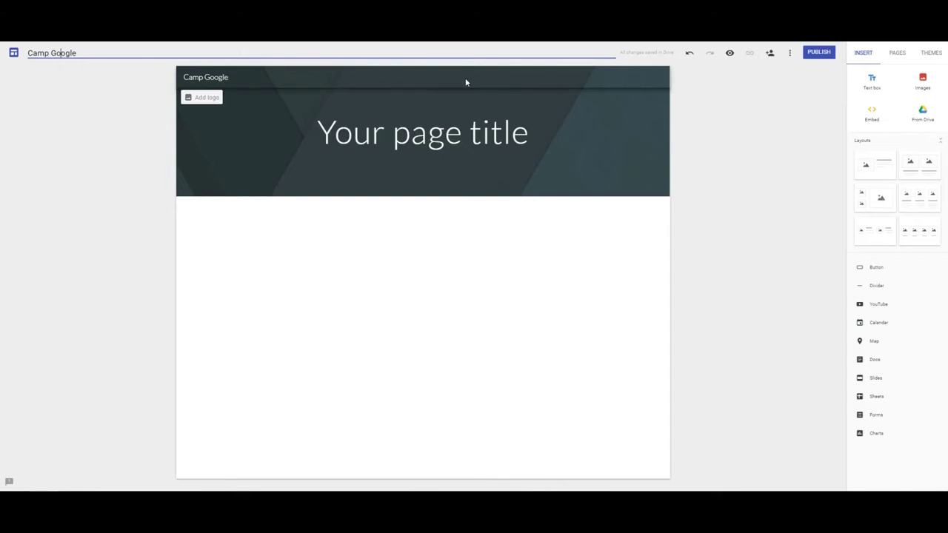
left_click(436, 133)
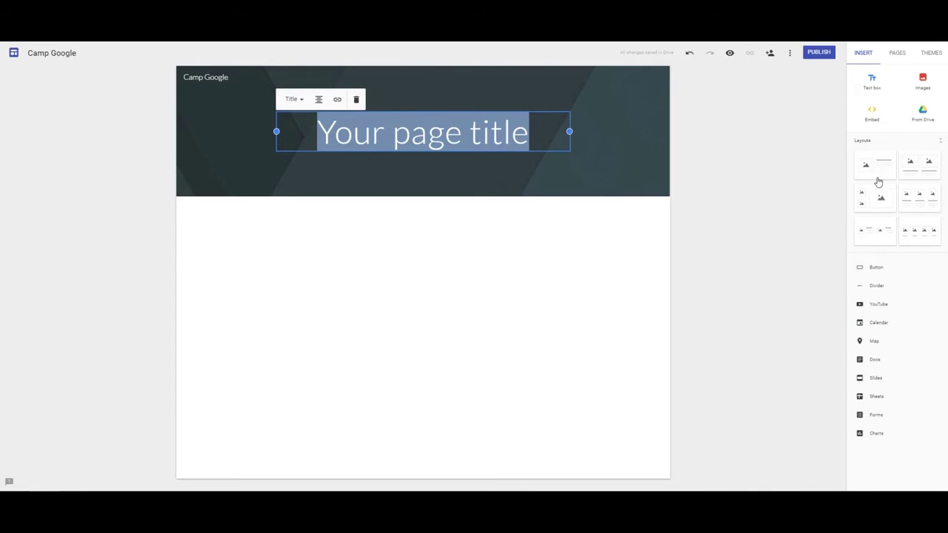
Step: Add the layout with two captioned images, followed by the layout with two small images beside one large image
left_click(926, 182)
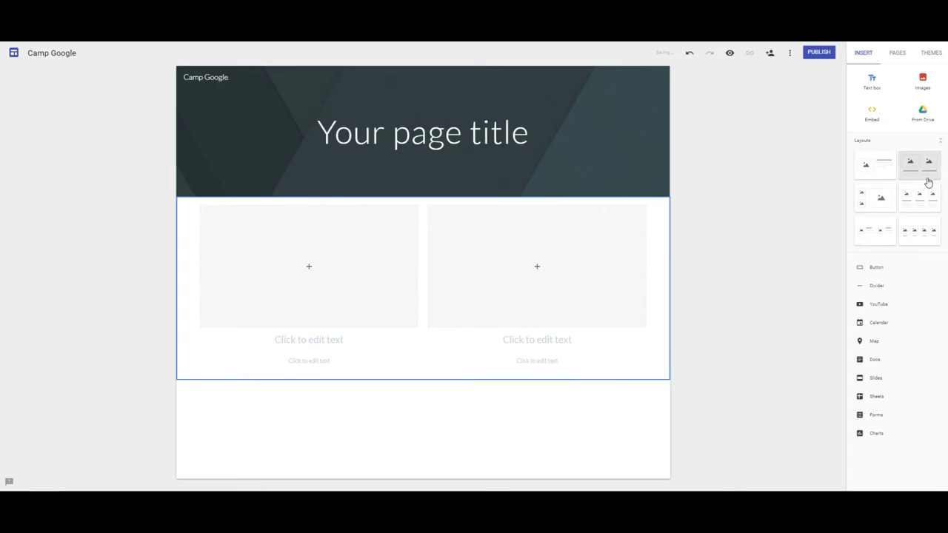
left_click(879, 205)
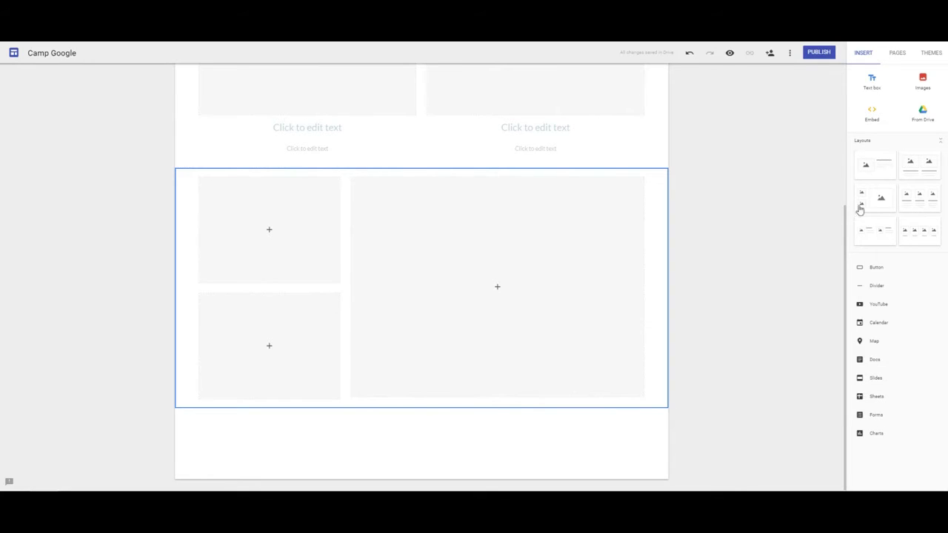
scroll(843, 143, "up", 3)
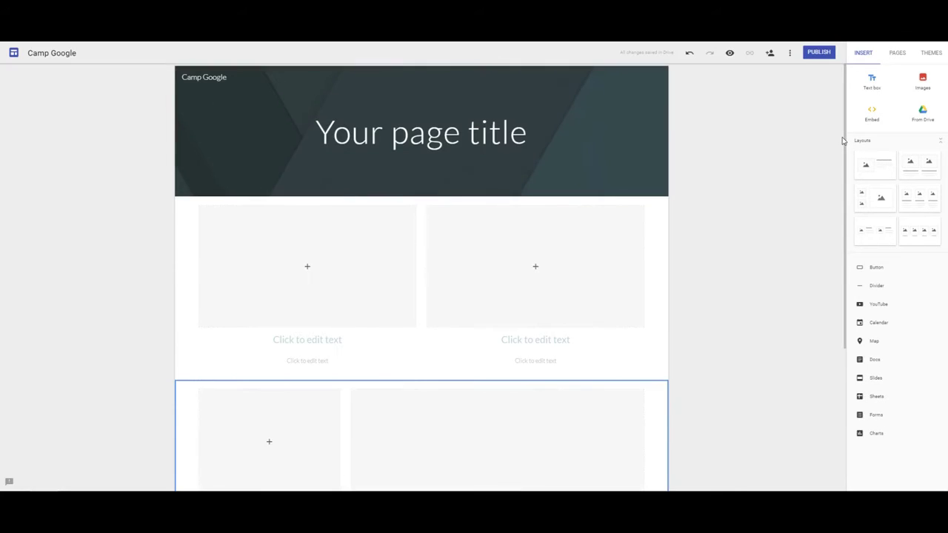
Step: Try the Simple theme in pink and green, and the Diplomat theme in green
left_click(896, 55)
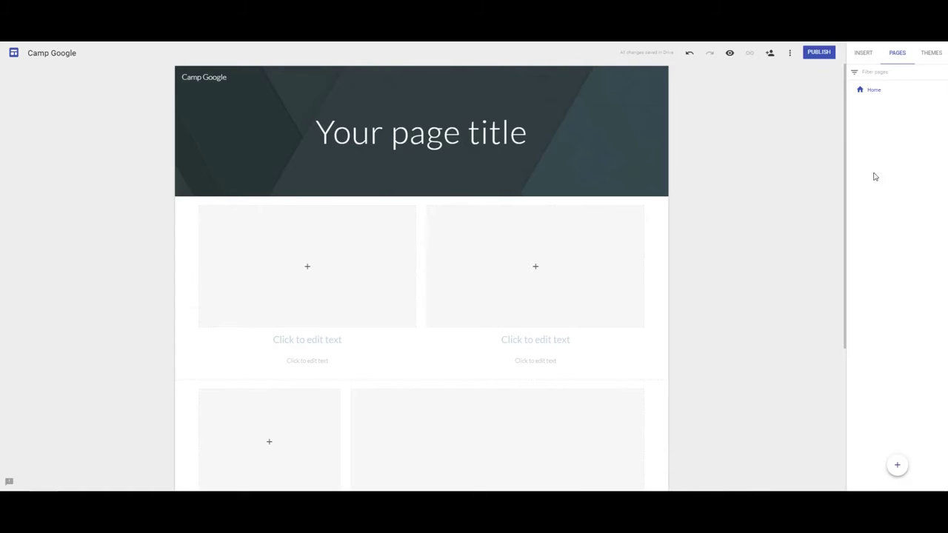
left_click(932, 52)
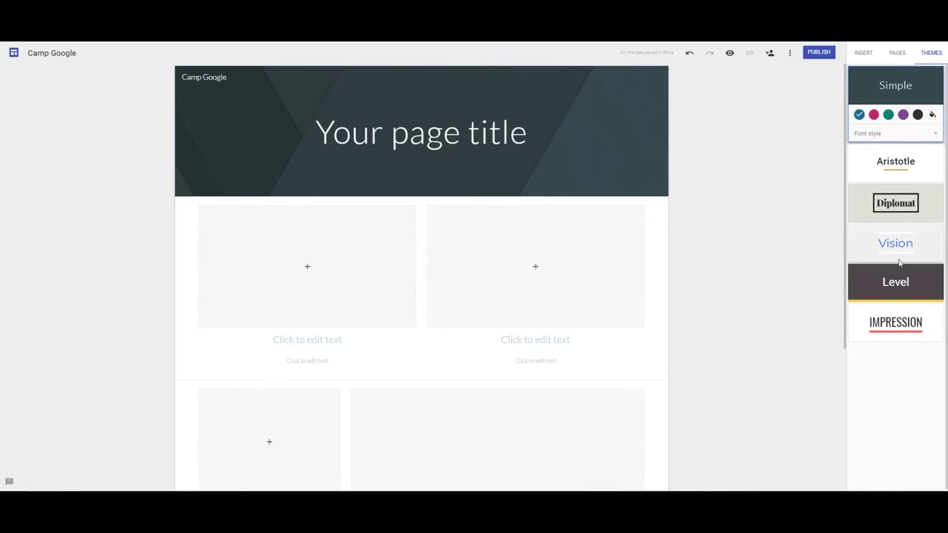
left_click(874, 116)
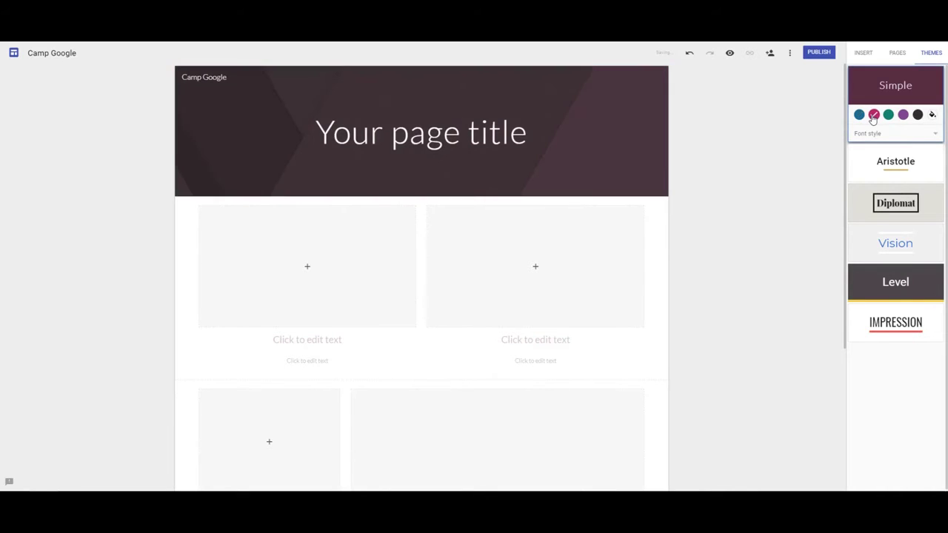
left_click(888, 115)
left_click(891, 205)
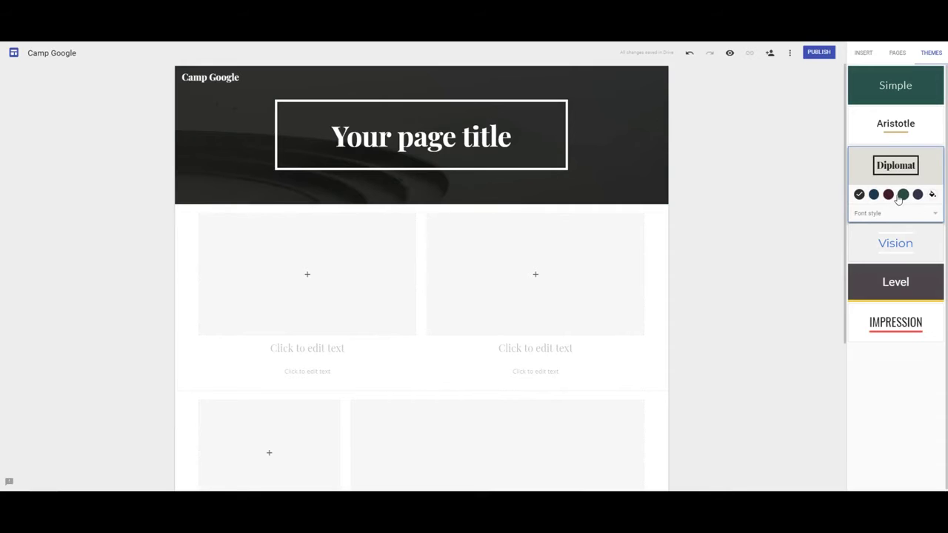
left_click(903, 195)
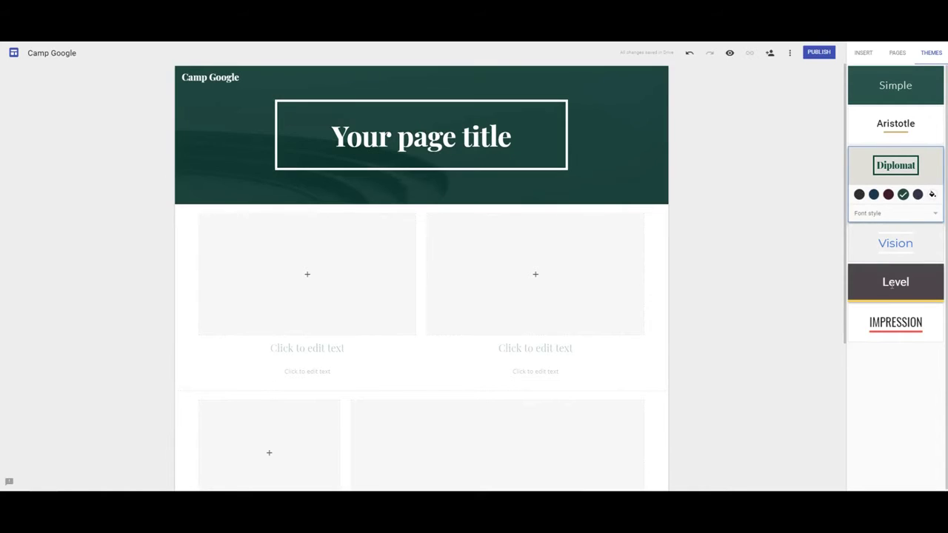
Step: Apply the Level theme with a custom bright red accent color
left_click(894, 289)
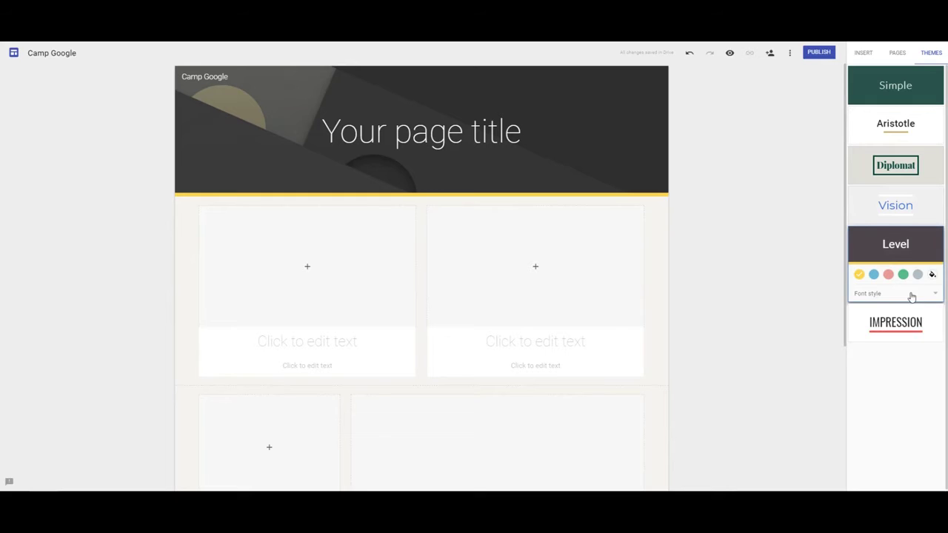
left_click(932, 275)
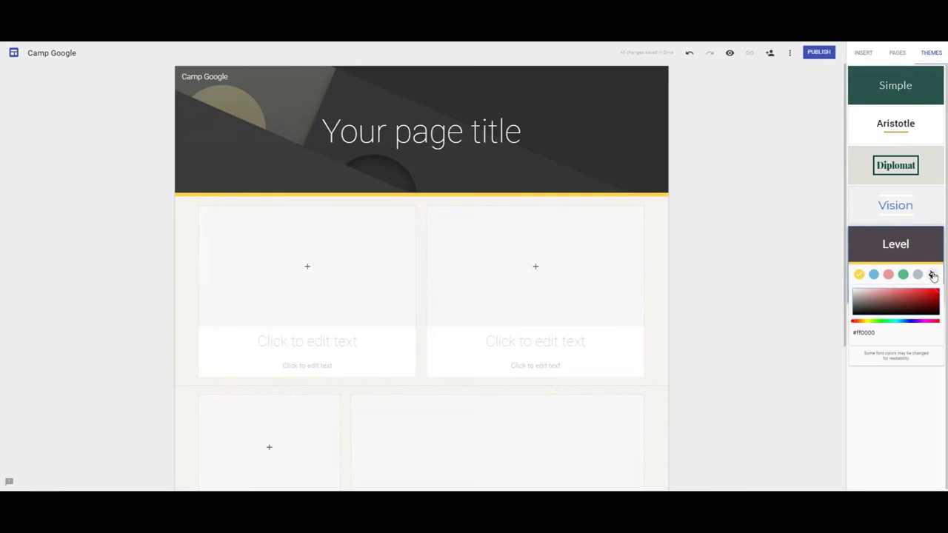
left_click_drag(910, 302, 940, 292)
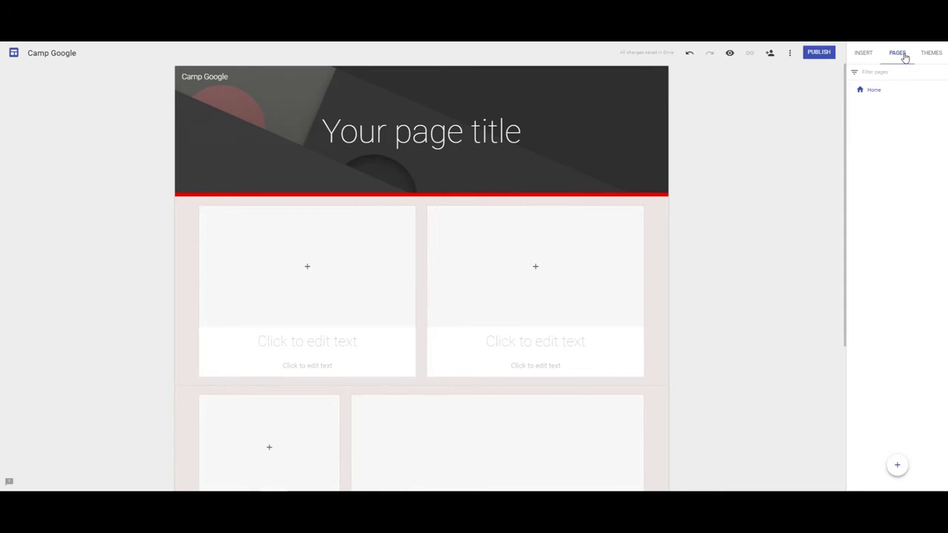
Step: Add two new pages to the site named "Freshman" and "Sophmore"
left_click(898, 465)
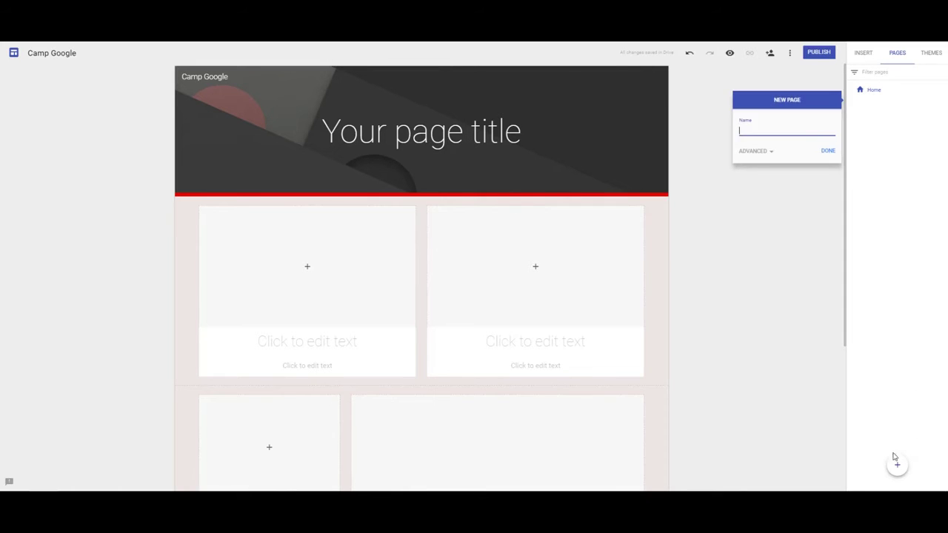
type("Freshman")
left_click(828, 151)
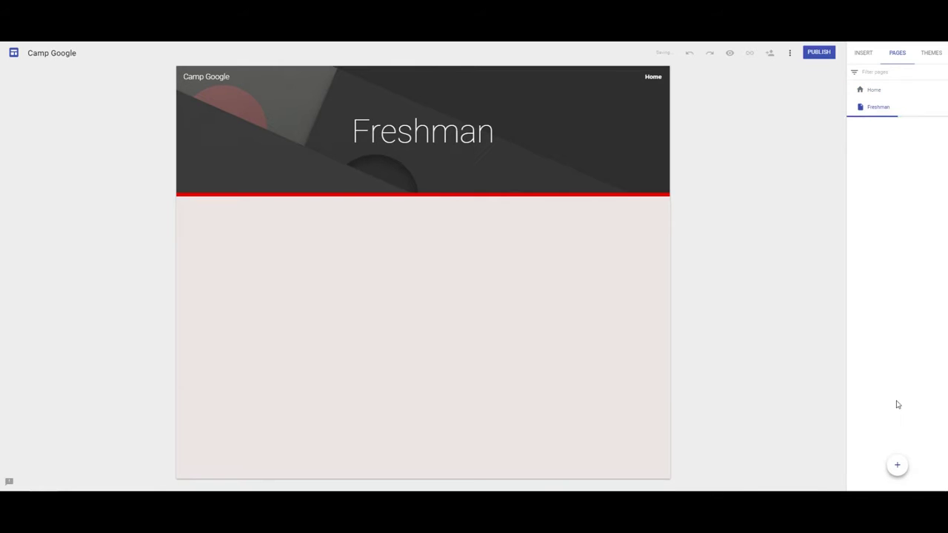
left_click(897, 465)
type("Sophmore")
key("Return")
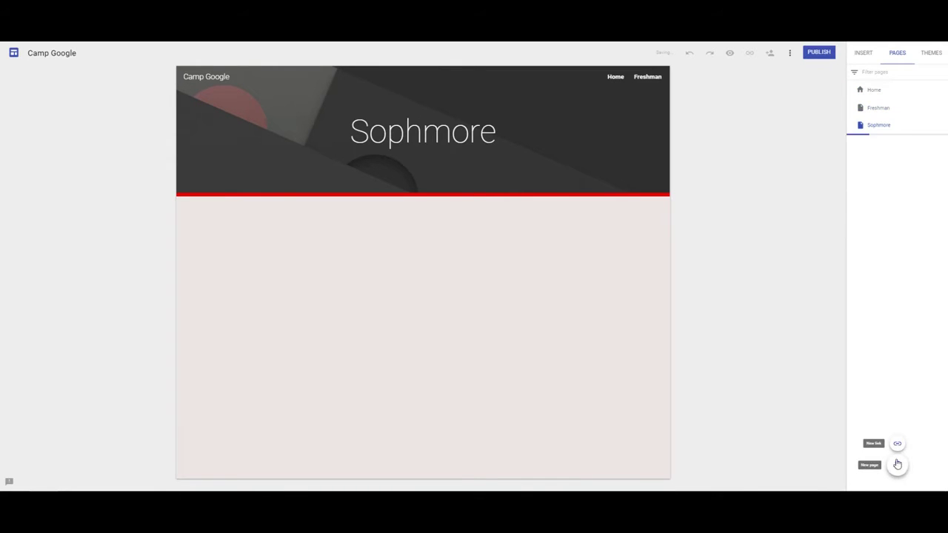
Step: Add two more pages to the site named "Junior" and "Senior"
left_click(897, 464)
type("Junior")
key("Return")
left_click(898, 464)
type("Senior")
key("Return")
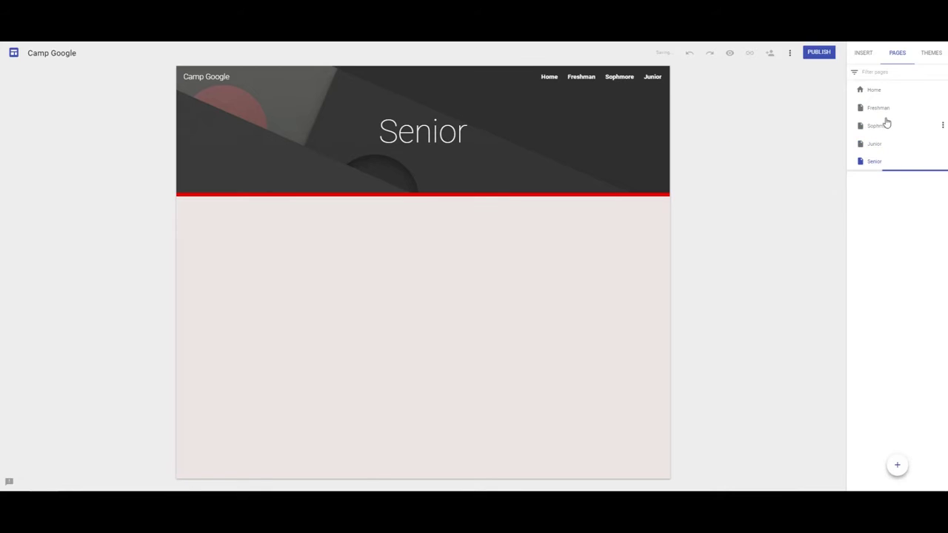
Step: Add a page named "Math" after the Freshman page and nest it as a subpage of Freshman
double_click(882, 113)
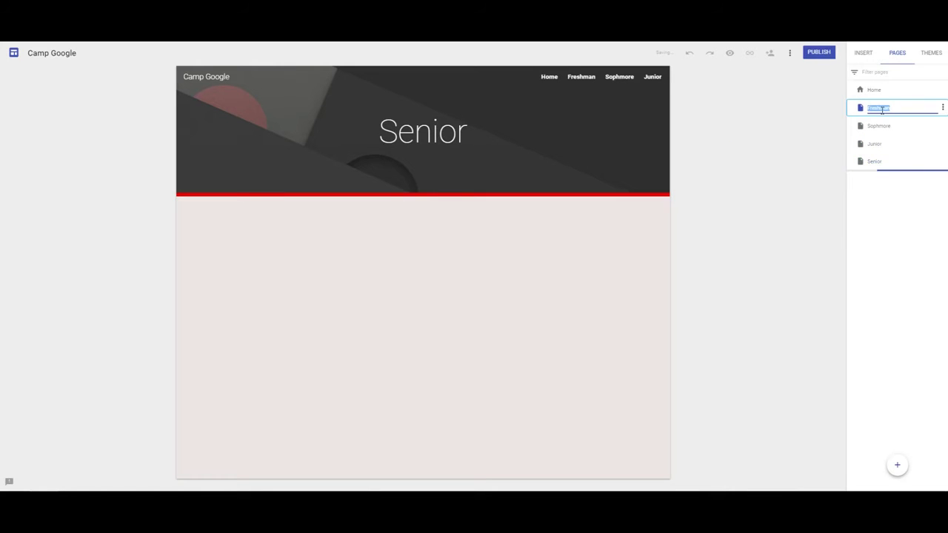
left_click(942, 108)
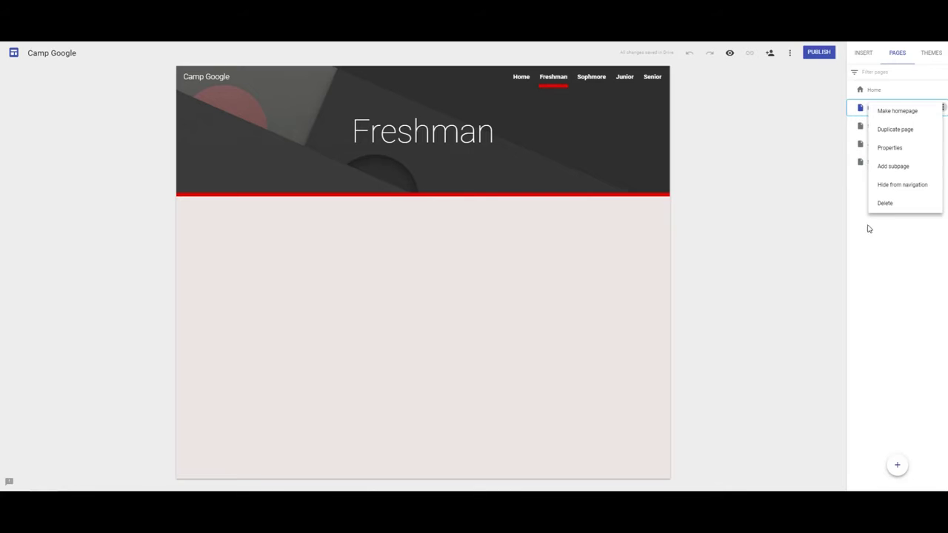
left_click(880, 252)
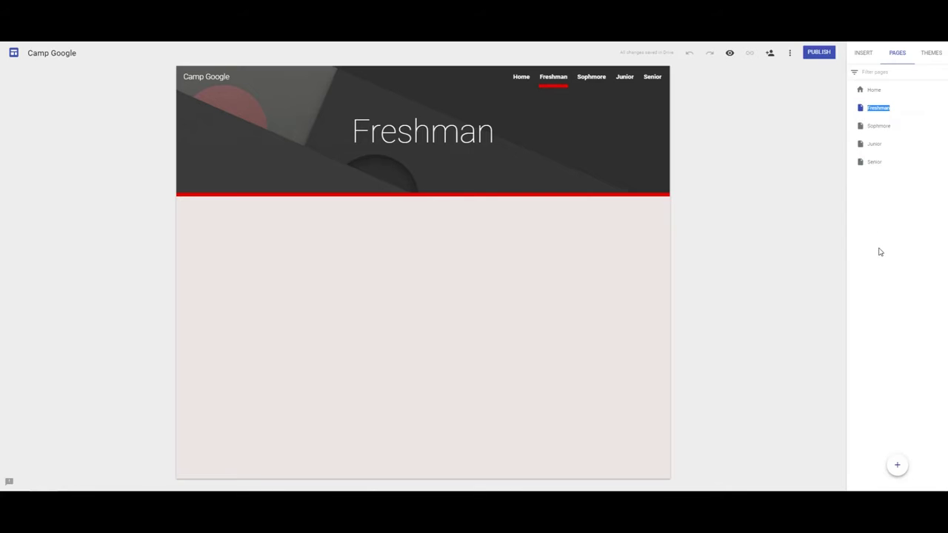
left_click(898, 468)
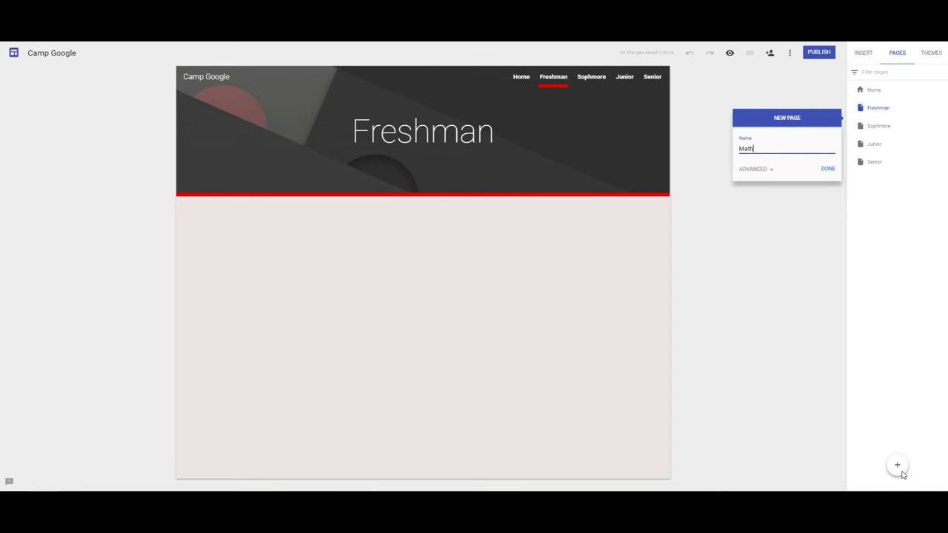
type("Math")
key("Return")
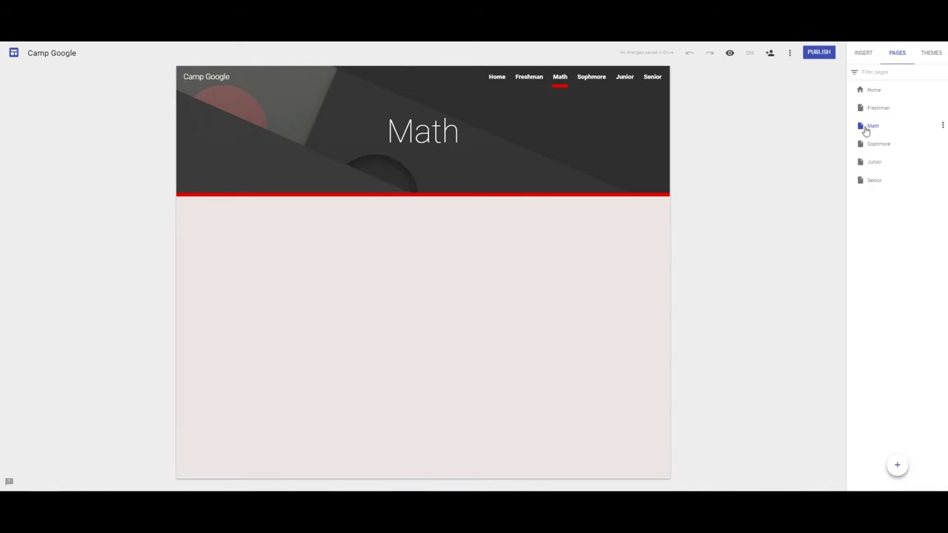
left_click_drag(868, 129, 879, 116)
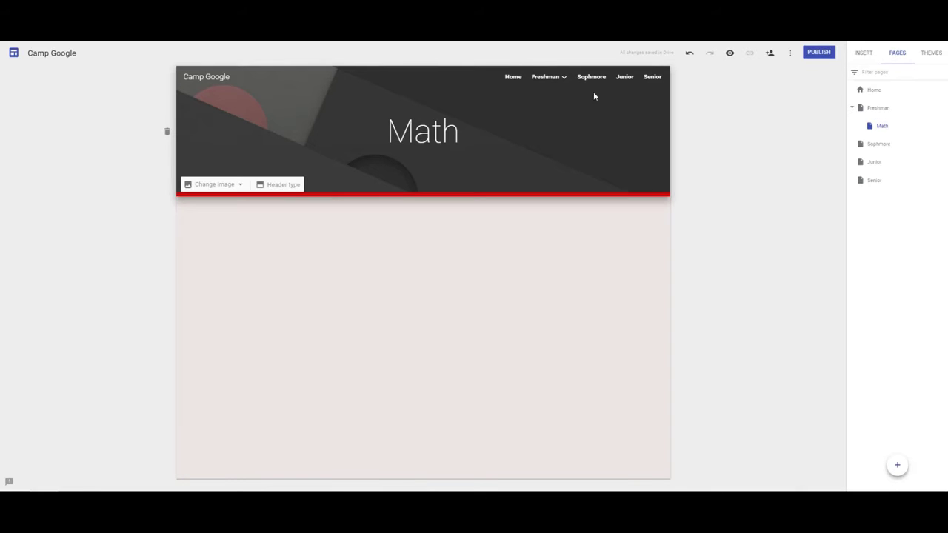
mouse_move(562, 78)
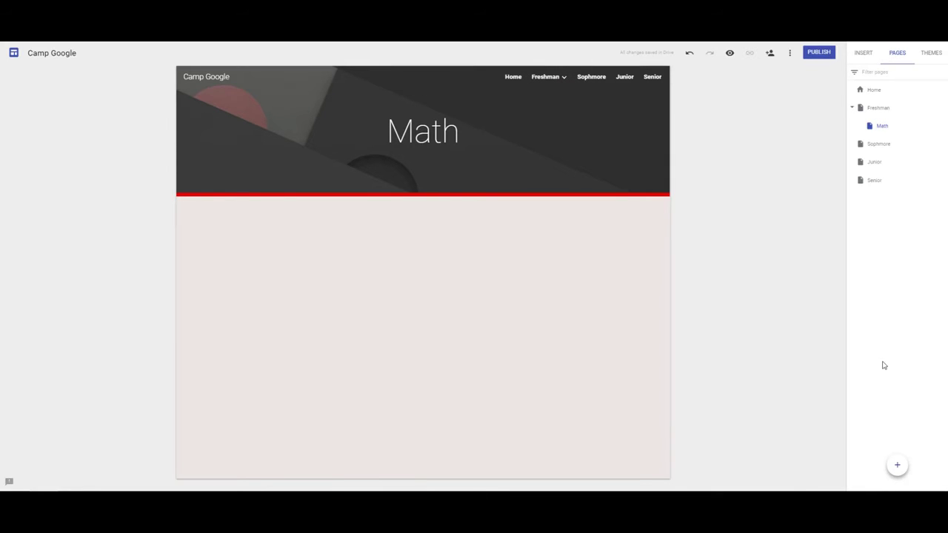
Step: Add a second page named "Math" and nest it as a subpage of Sophmore
left_click(899, 466)
type("Math")
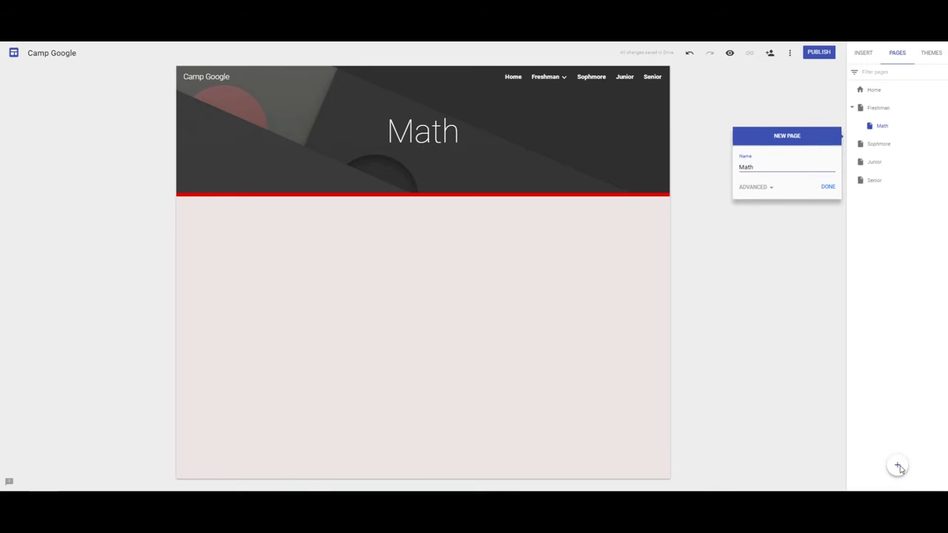
key("Return")
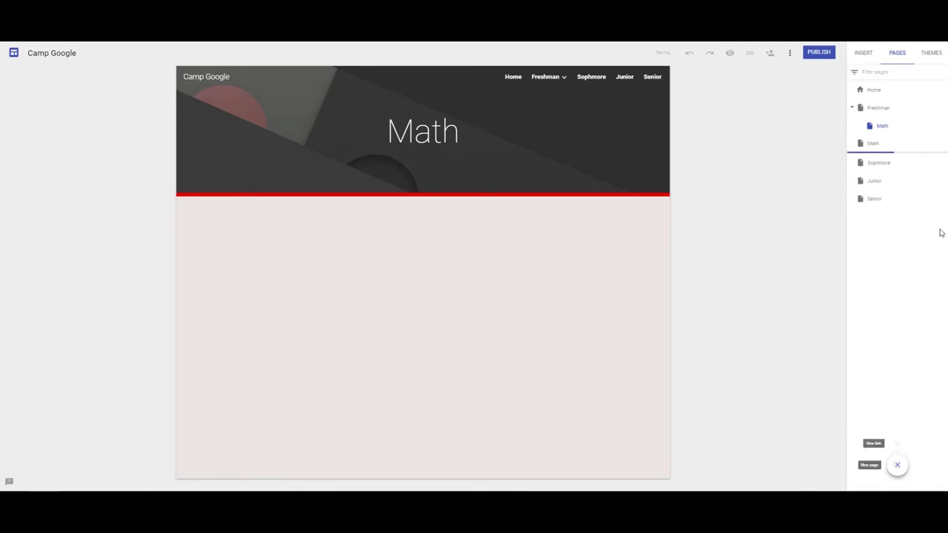
left_click(871, 148)
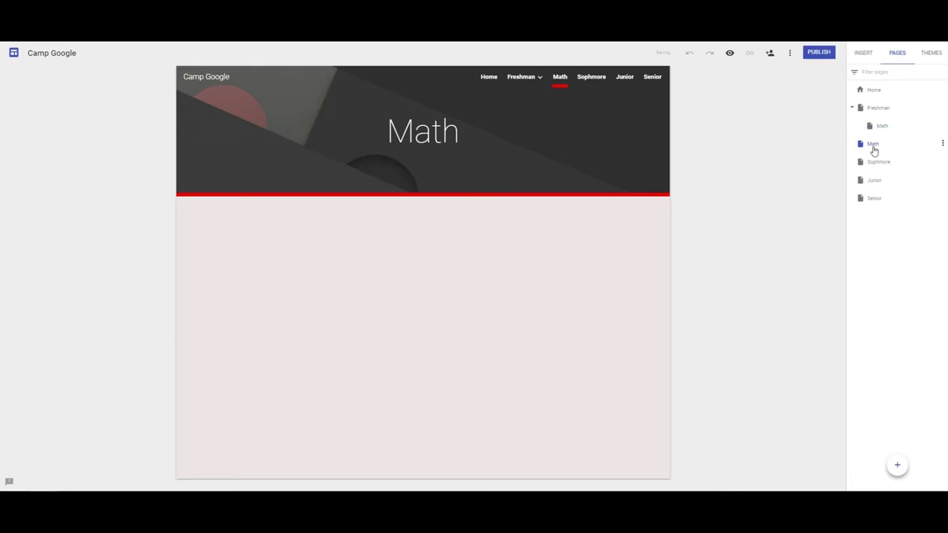
left_click_drag(871, 149, 873, 167)
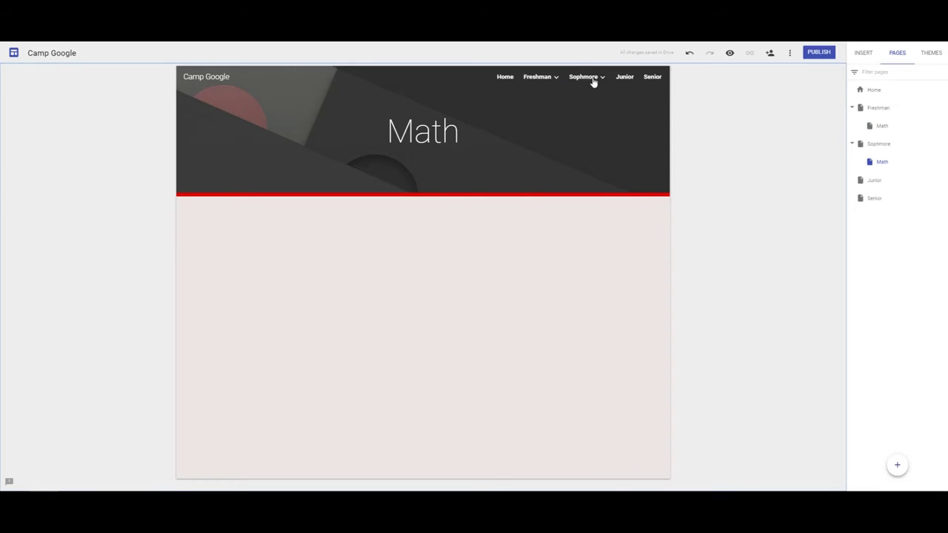
left_click(556, 80)
Step: Add two top-level pages, both named "Science"
left_click(897, 467)
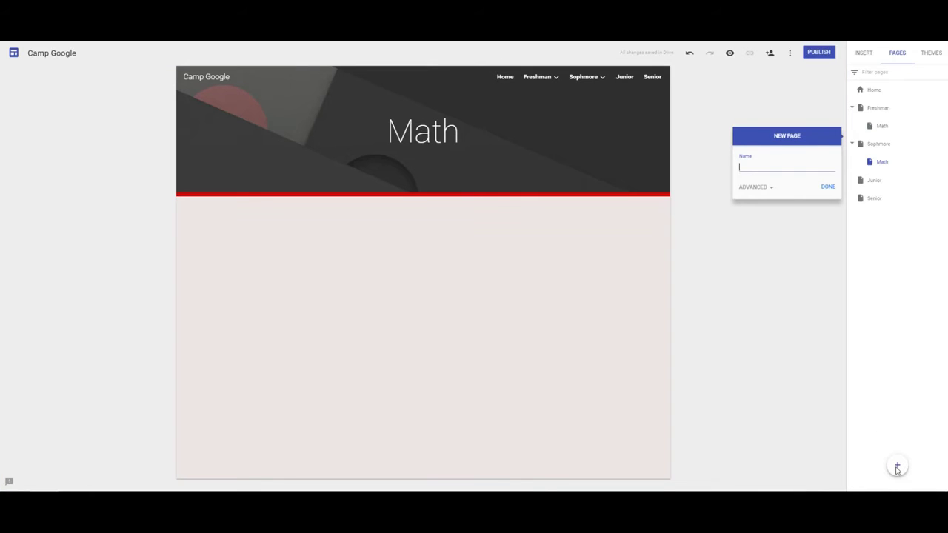
type("Science")
key("Return")
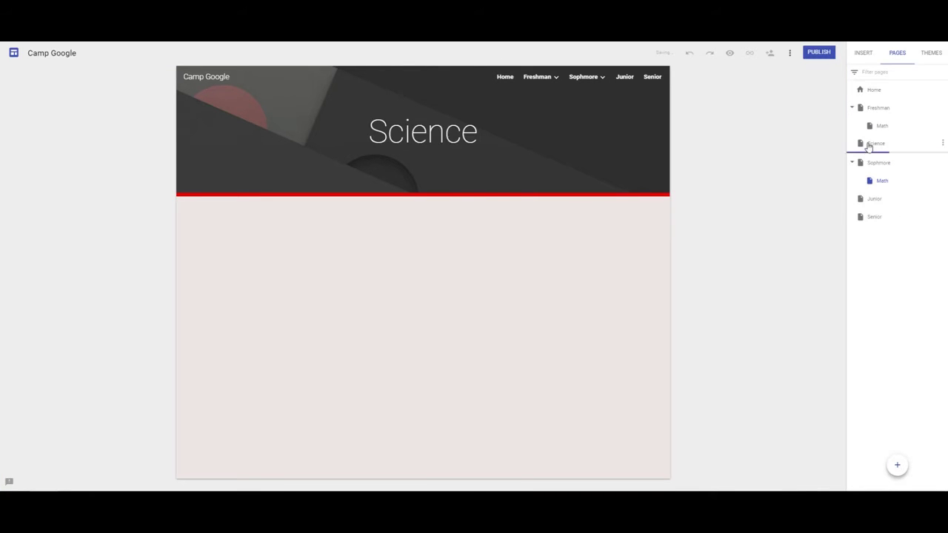
left_click(896, 467)
type("Science")
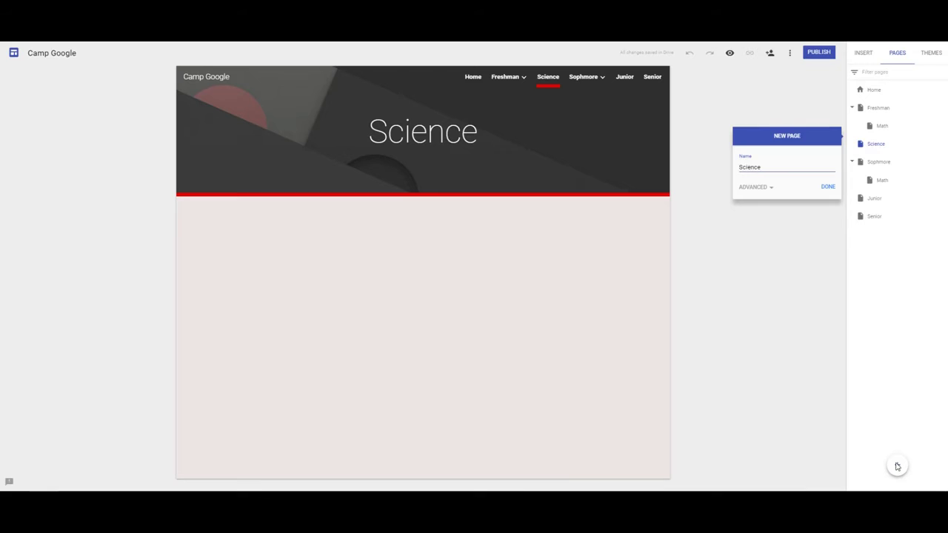
key("Return")
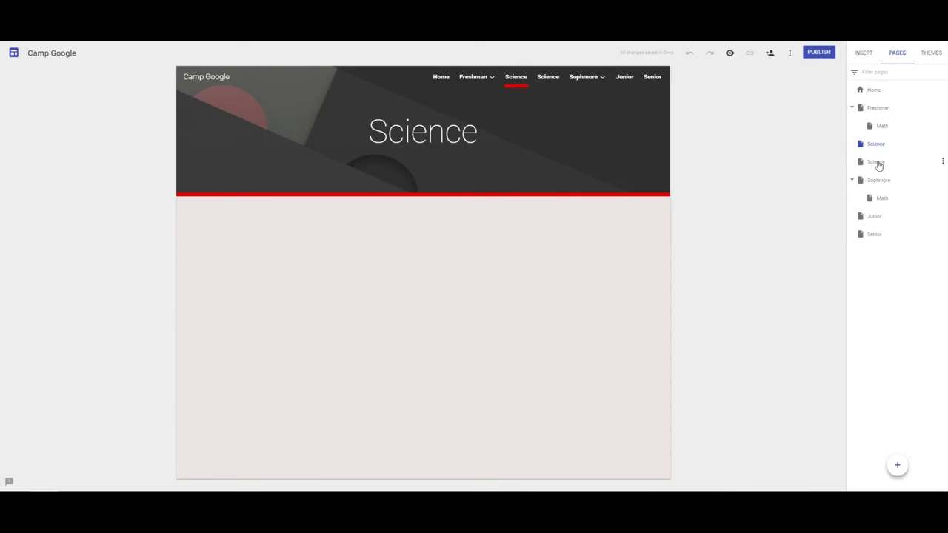
Step: Nest one Science page as a subpage of Freshman and the other as a subpage of Sophmore
left_click_drag(879, 162, 890, 118)
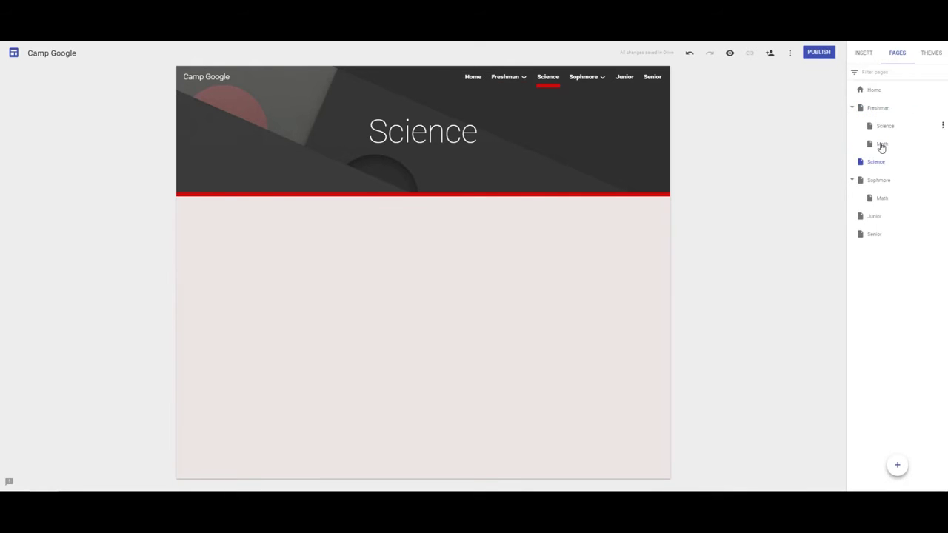
left_click_drag(873, 161, 879, 185)
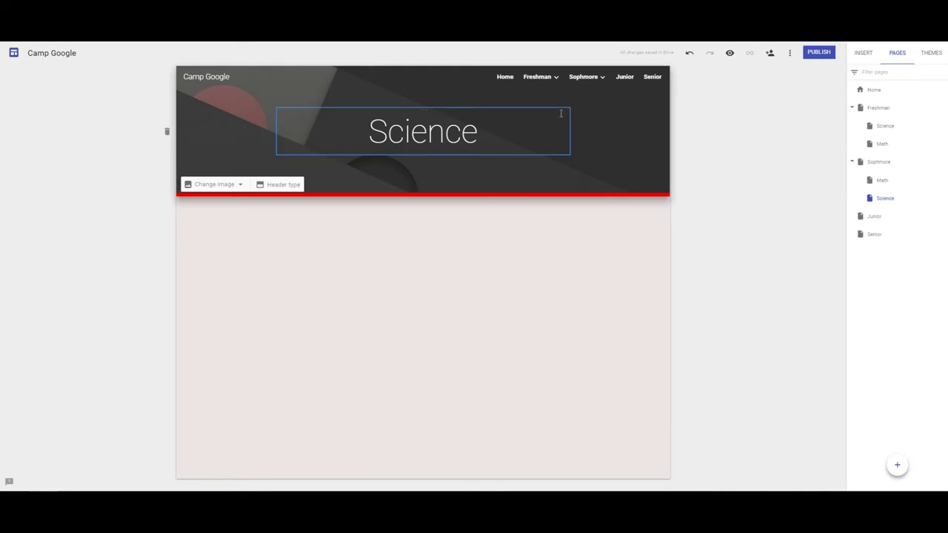
mouse_move(555, 84)
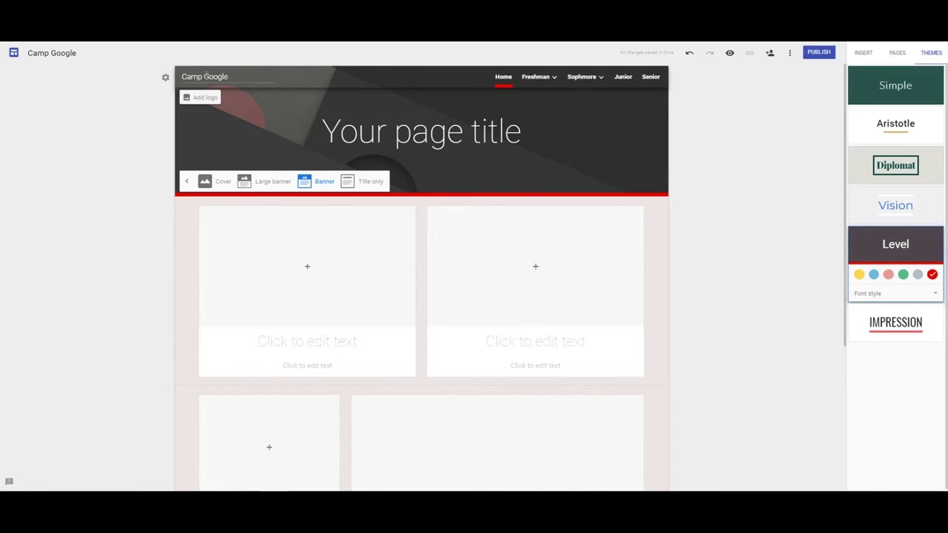
Step: Upload "Risd C & I Logo (2).jpg" from Downloads as the site logo
left_click(199, 101)
left_click(212, 132)
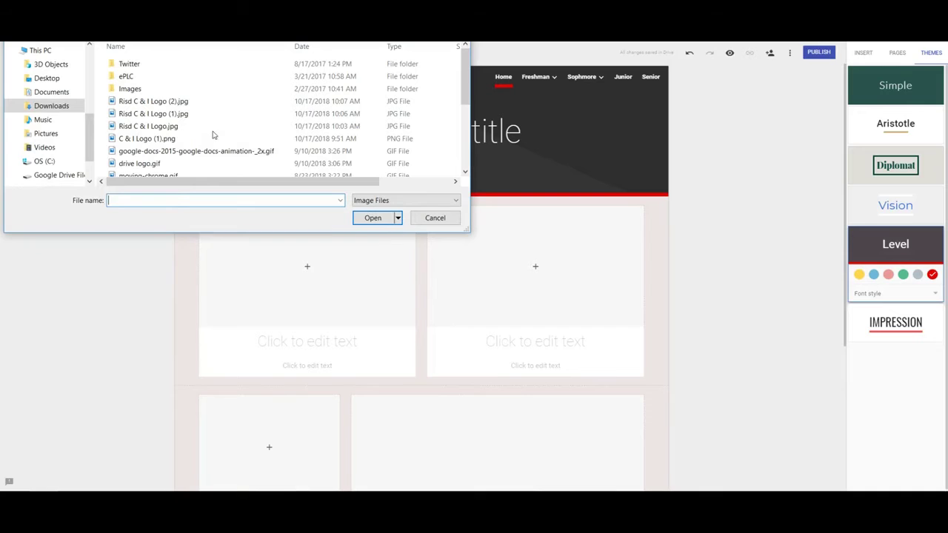
double_click(164, 102)
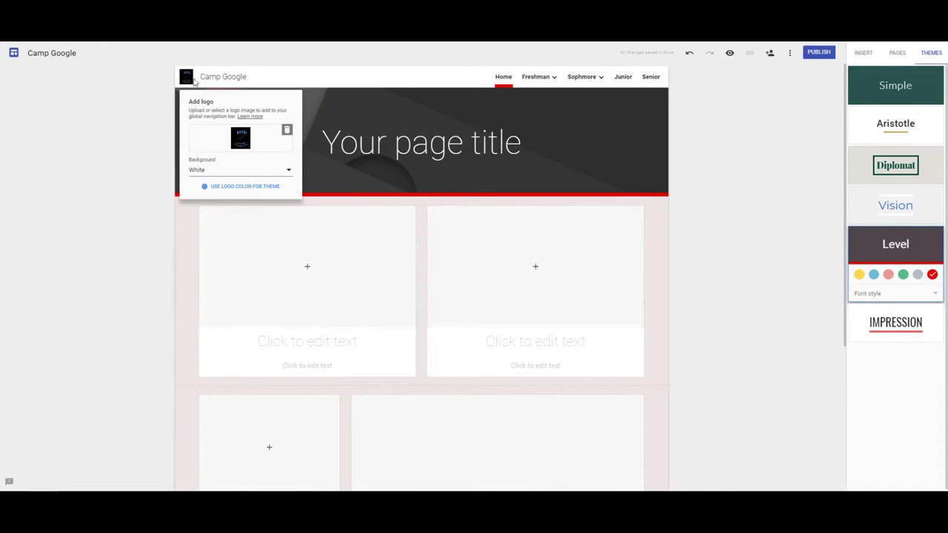
left_click(314, 166)
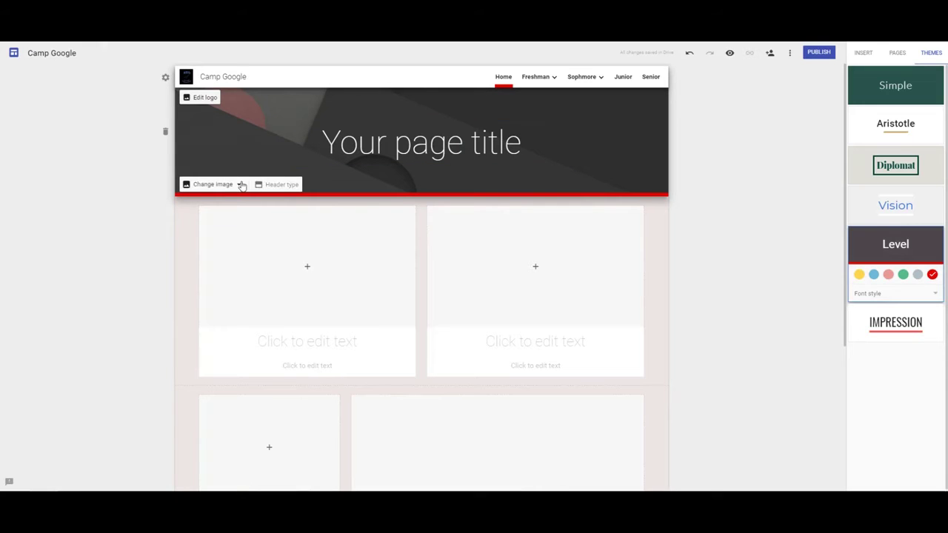
Step: Change the Home page's header type to Cover
left_click(274, 182)
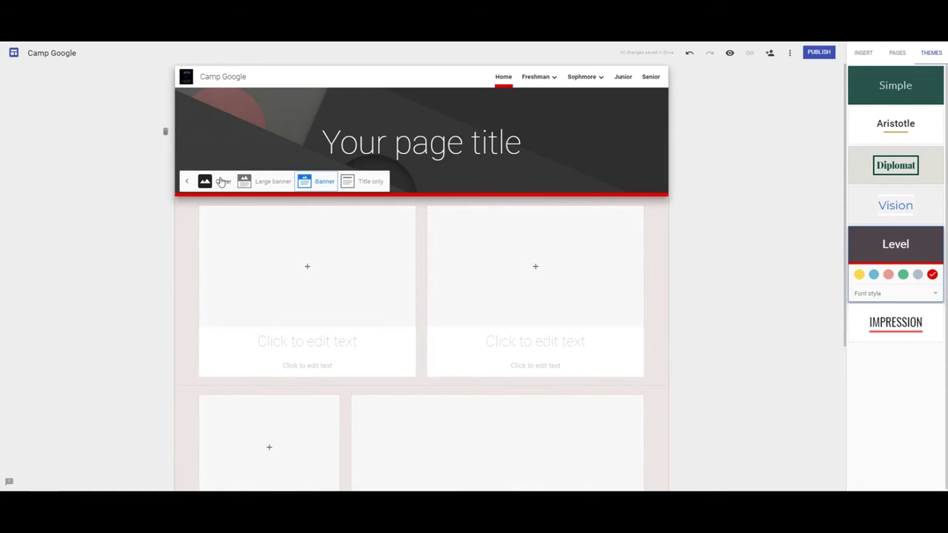
left_click(221, 181)
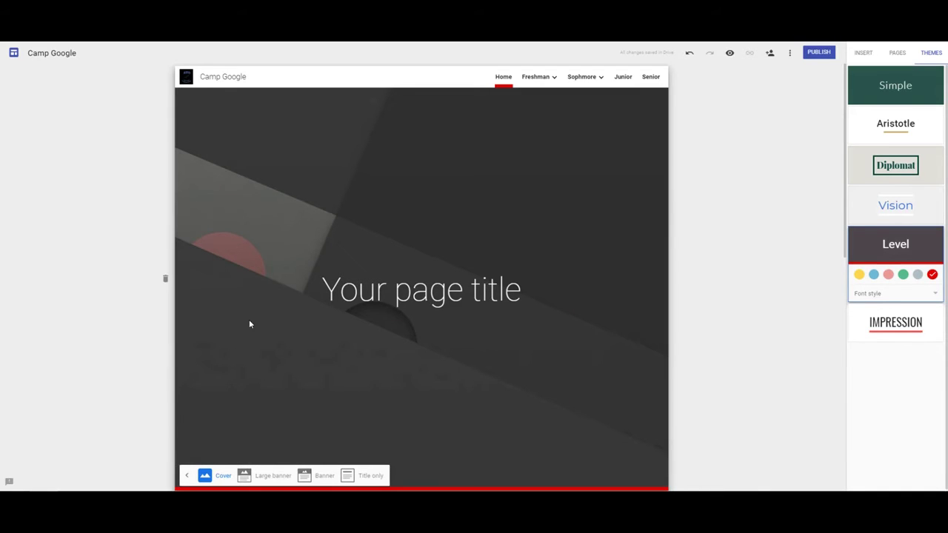
left_click(187, 476)
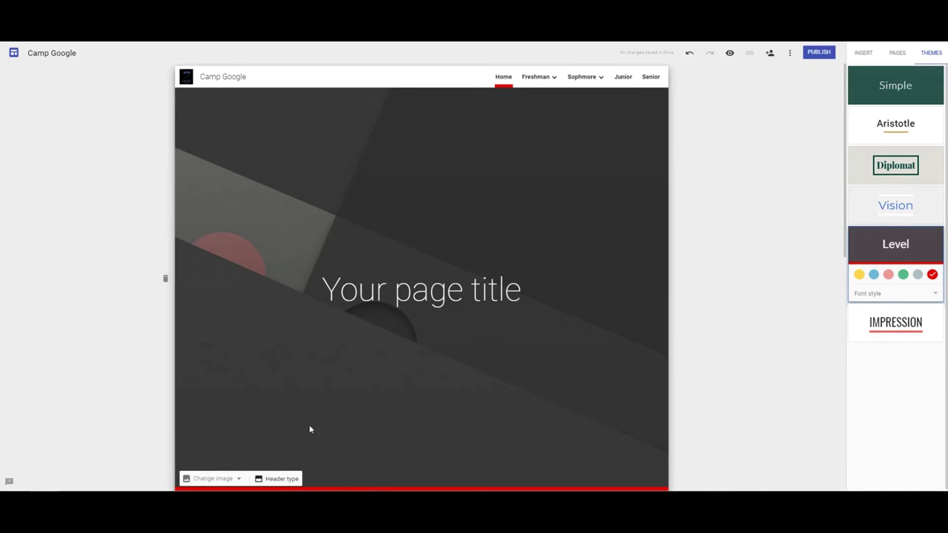
Step: Upload the autumn Neuschwanstein castle photo from Pictures > Saved Pictures as the Home page's header image
left_click(228, 479)
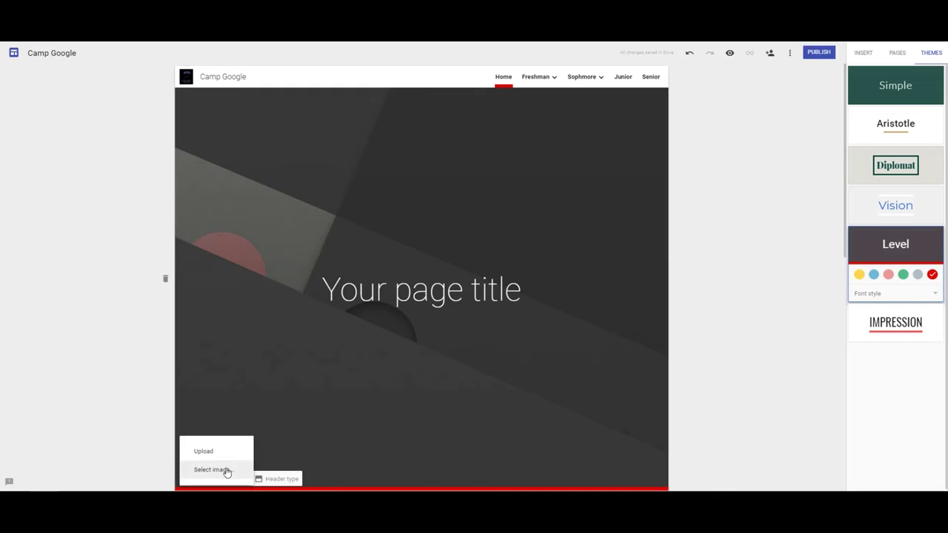
left_click(219, 451)
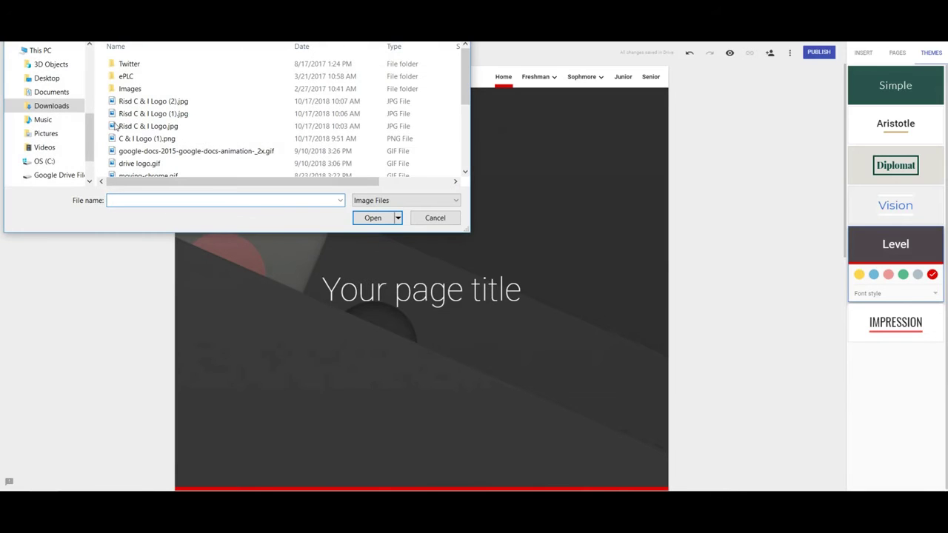
left_click(46, 133)
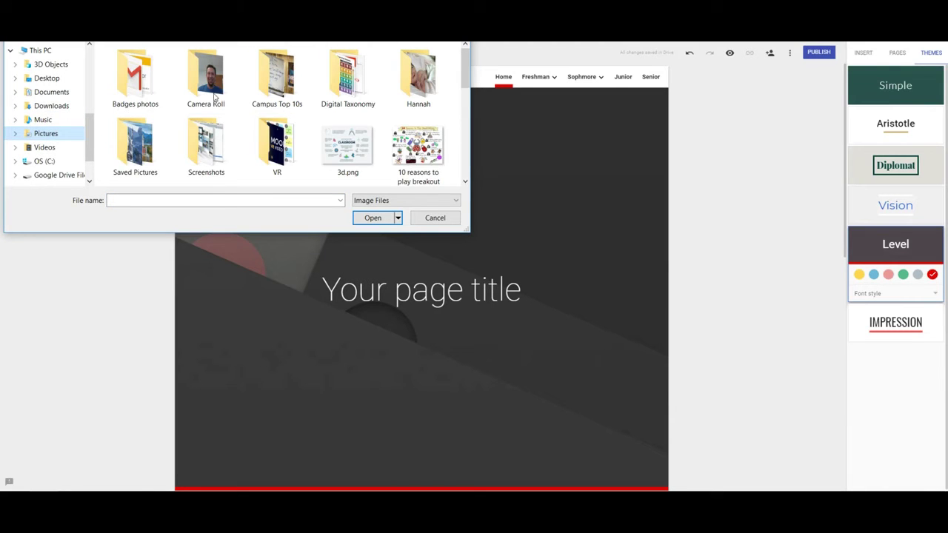
double_click(136, 152)
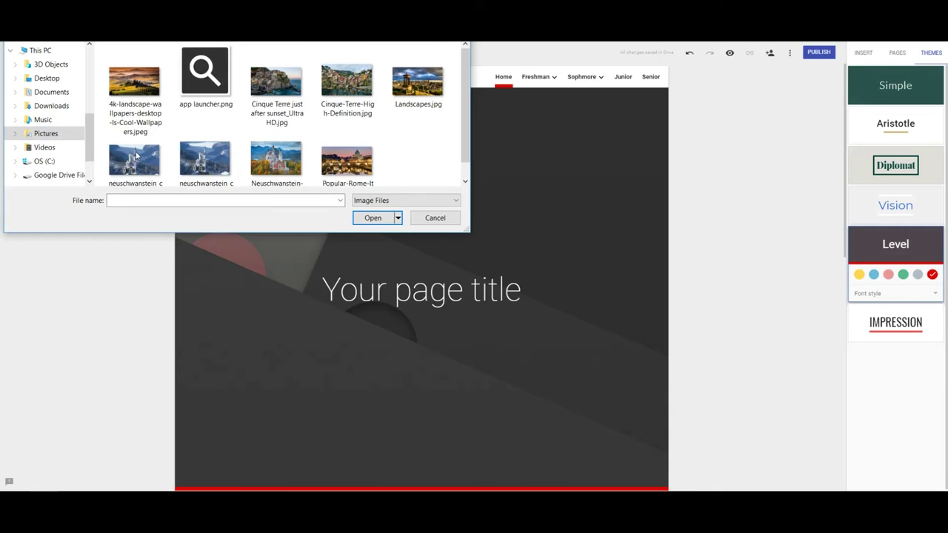
double_click(278, 158)
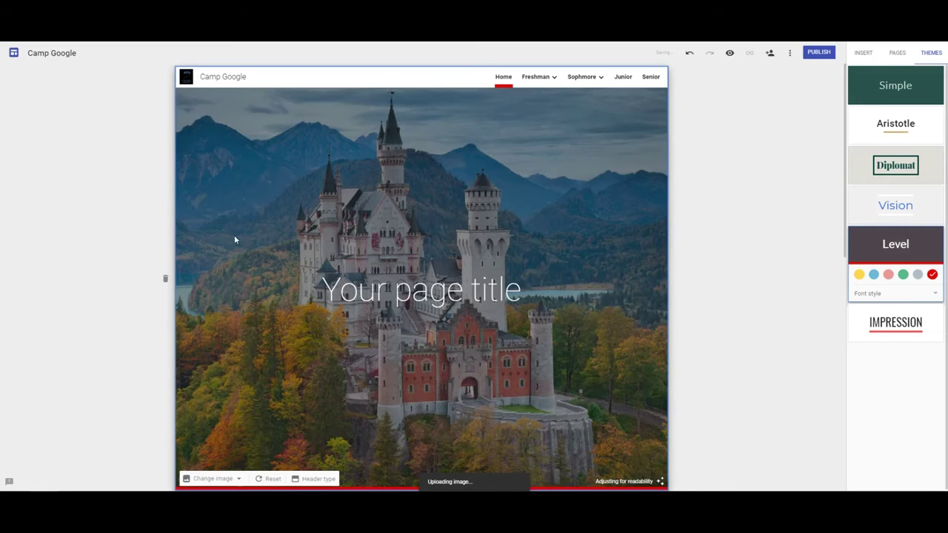
Step: Replace the Home page's header title with "Camp Google"
scroll(256, 222, "down", 3)
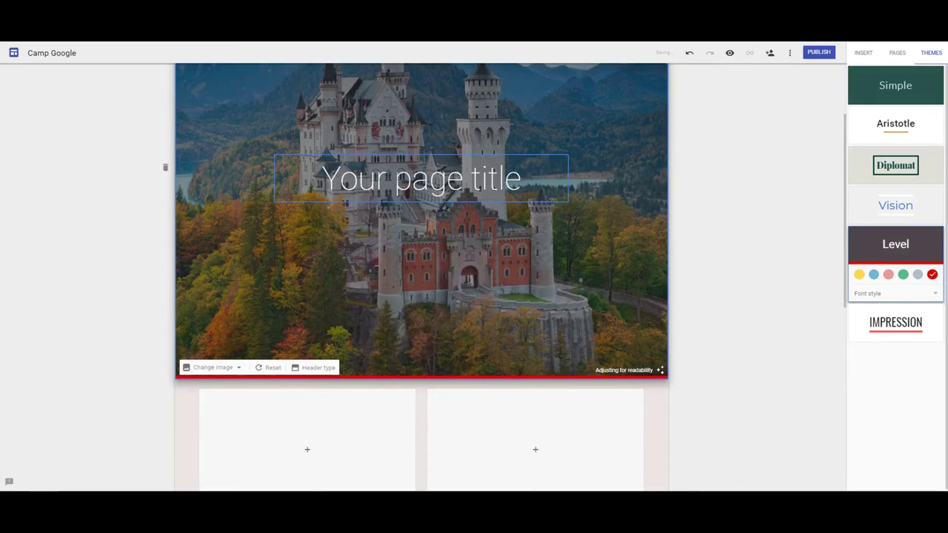
left_click(433, 175)
type("C")
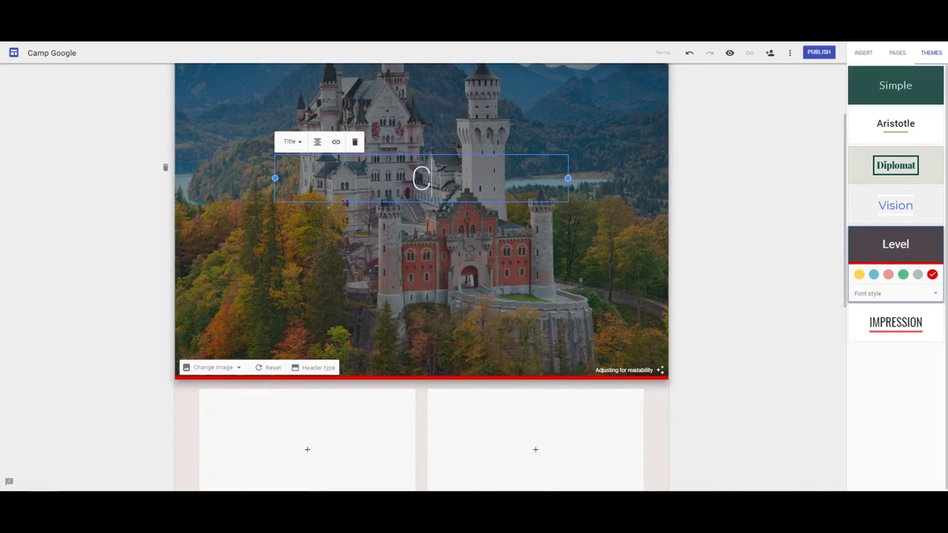
type("amp ")
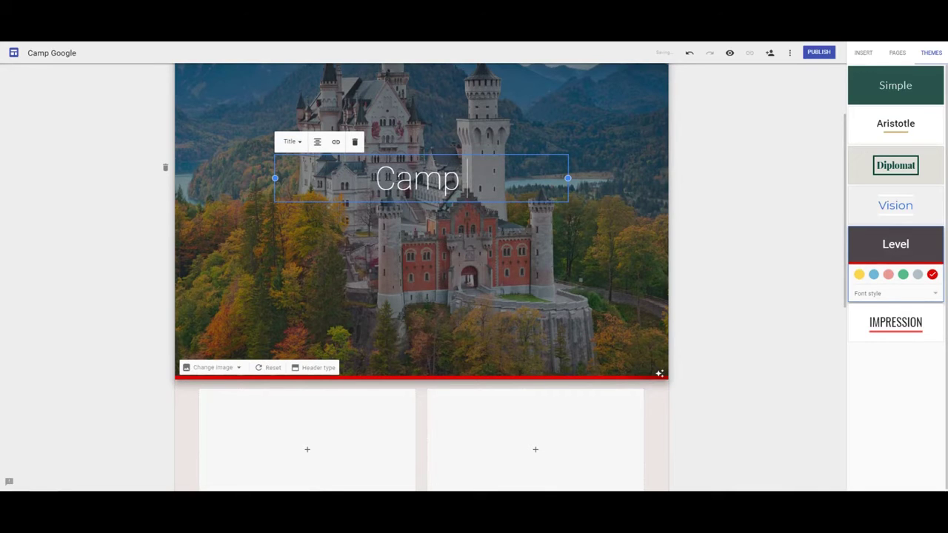
type("Google")
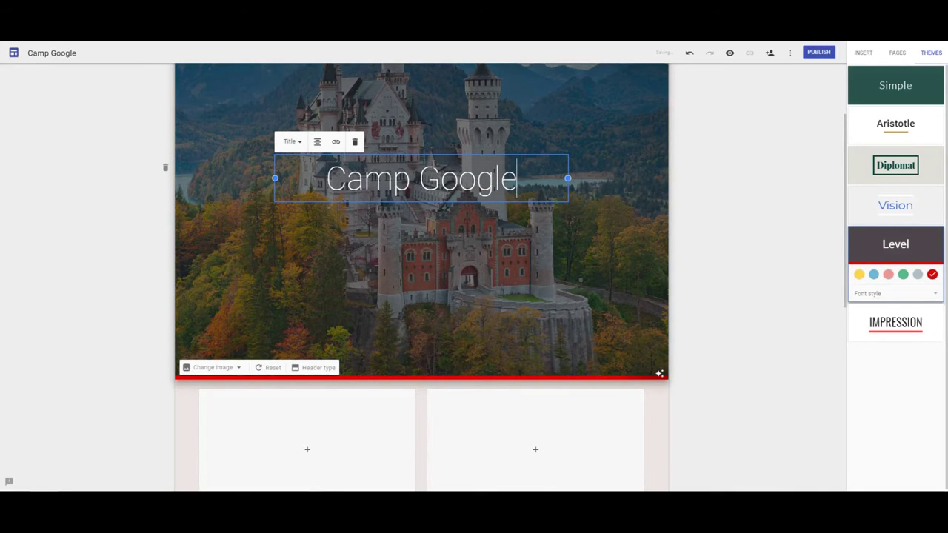
left_click(294, 143)
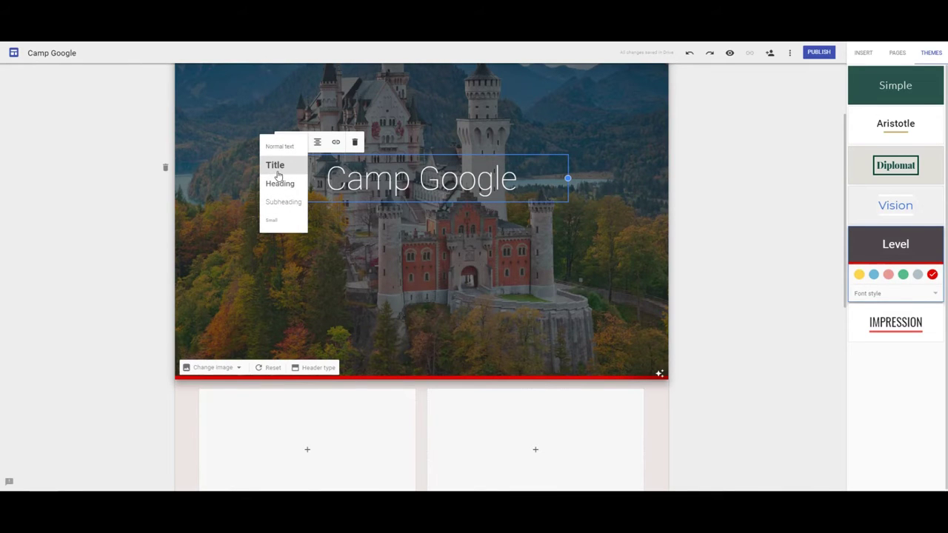
left_click(234, 174)
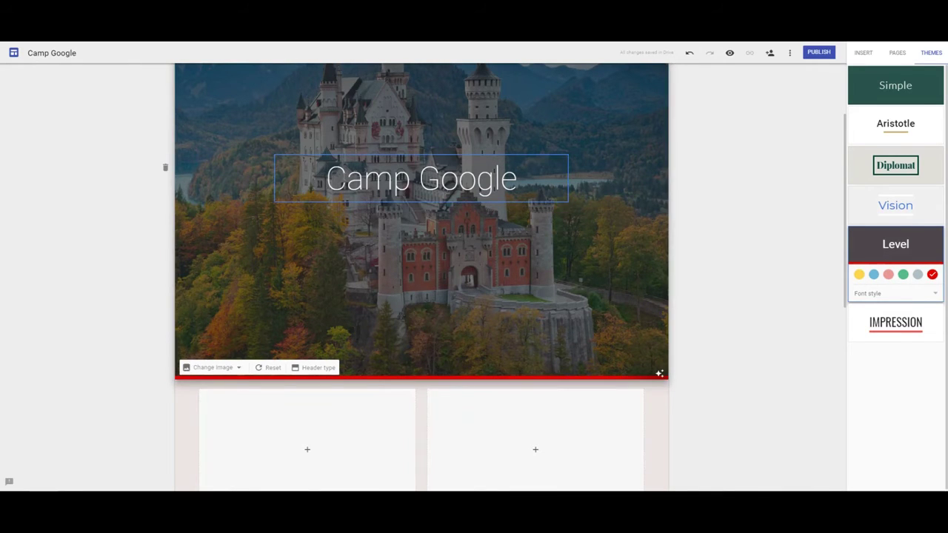
left_click(346, 179)
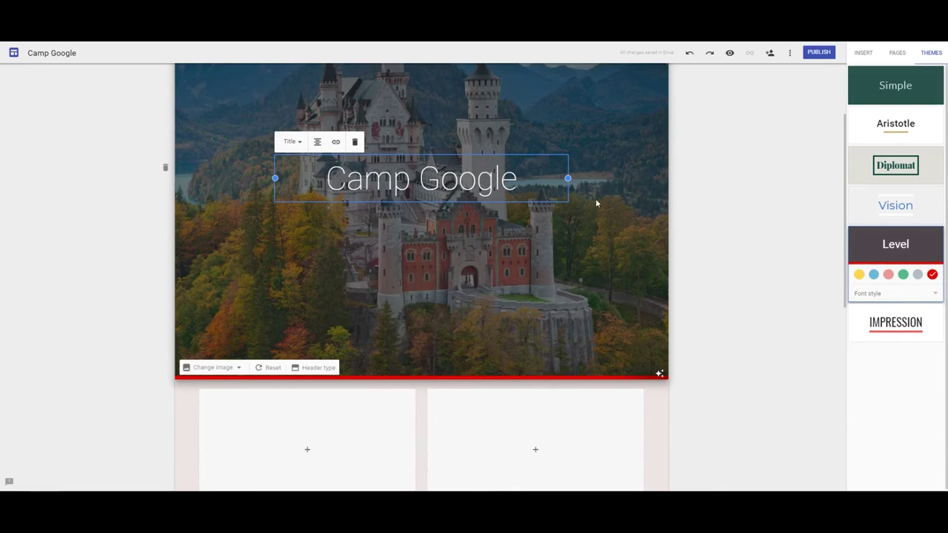
left_click(758, 193)
Step: Delete the empty layout sections beneath the cover header on the Home page
scroll(418, 231, "up", 2)
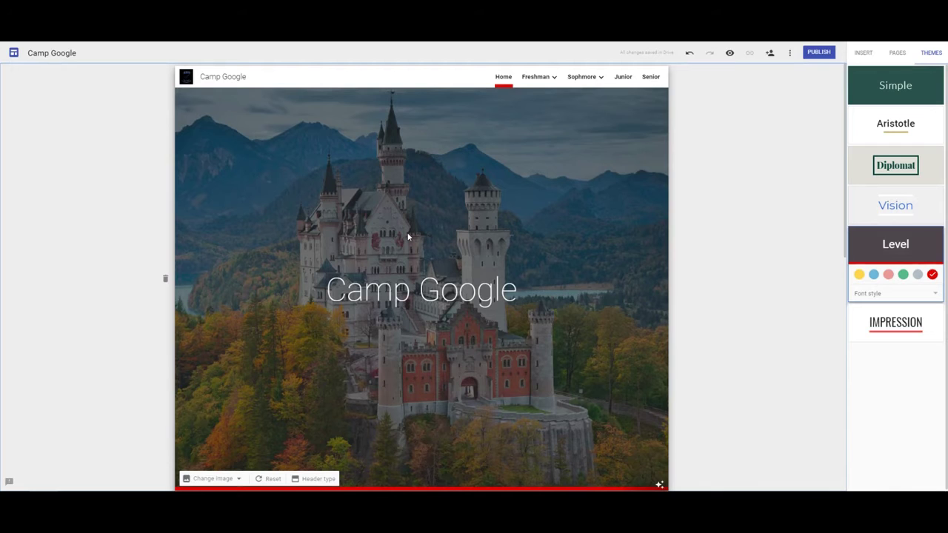
scroll(407, 237, "down", 7)
scroll(407, 234, "up", 3)
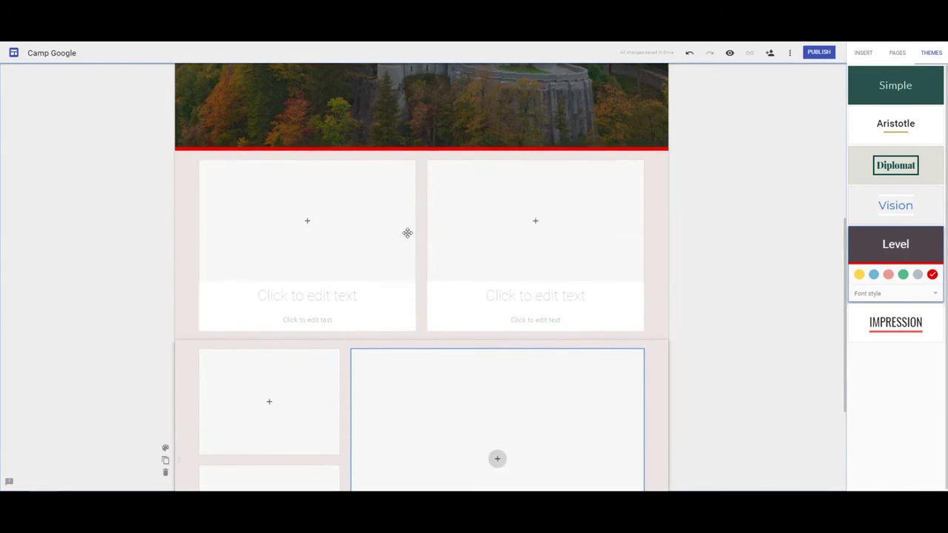
left_click(167, 258)
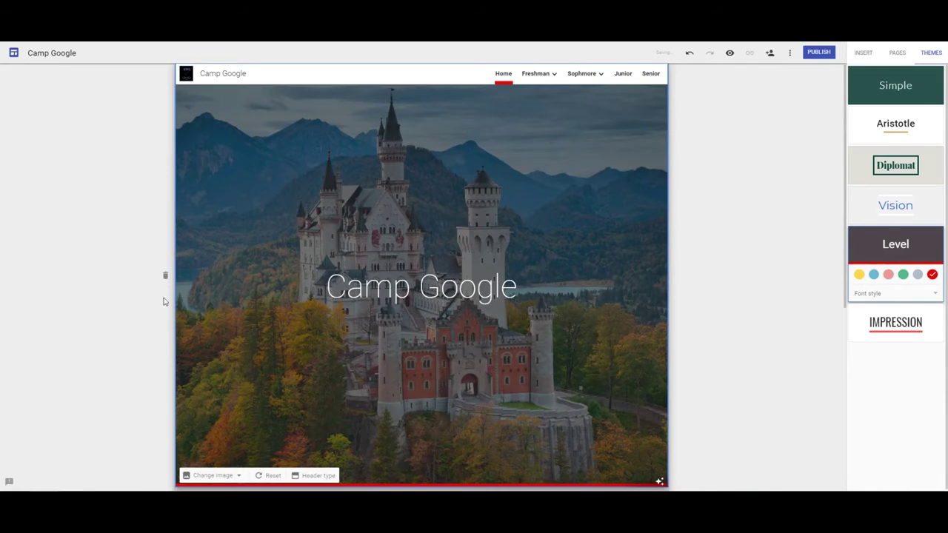
scroll(160, 332, "down", 5)
scroll(165, 307, "up", 5)
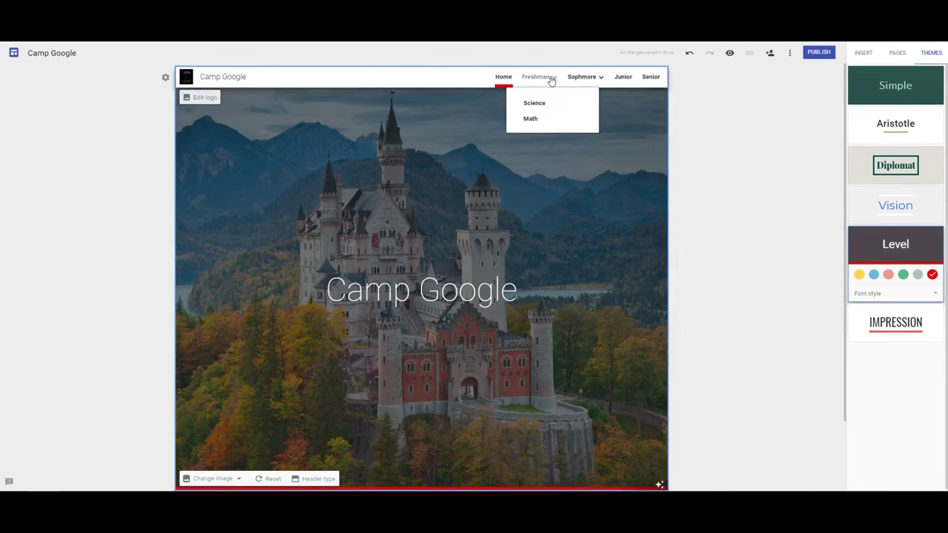
Step: Open the Science subpage of Freshman and add the layout with one image beside a title and text
mouse_move(574, 80)
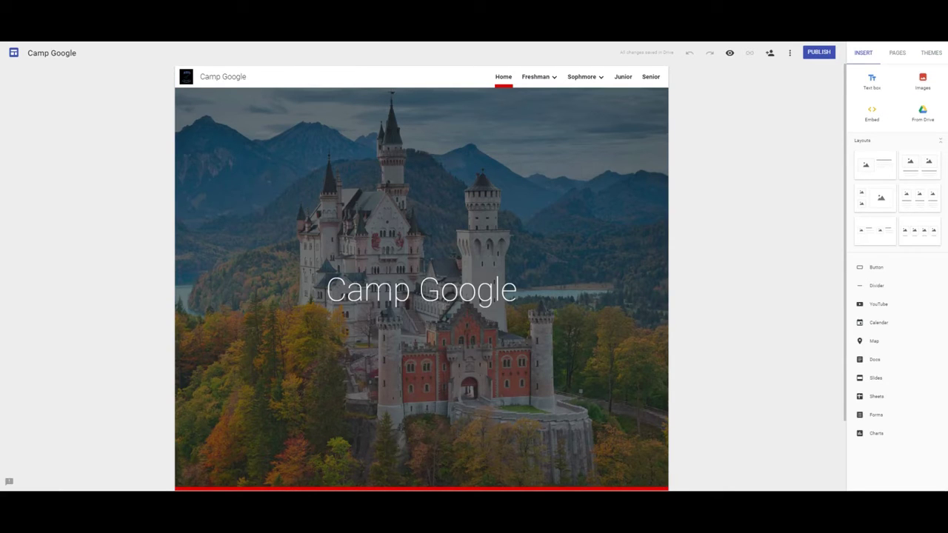
mouse_move(553, 76)
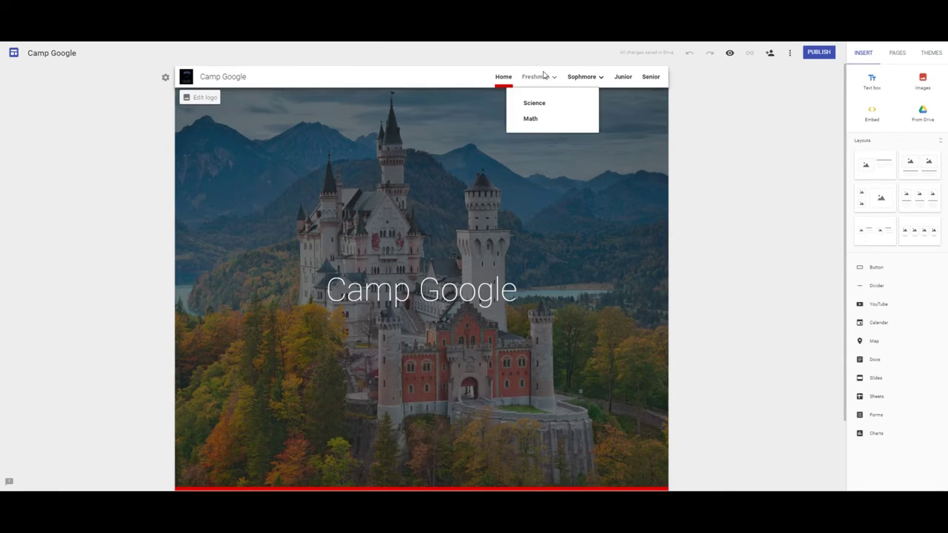
left_click(537, 104)
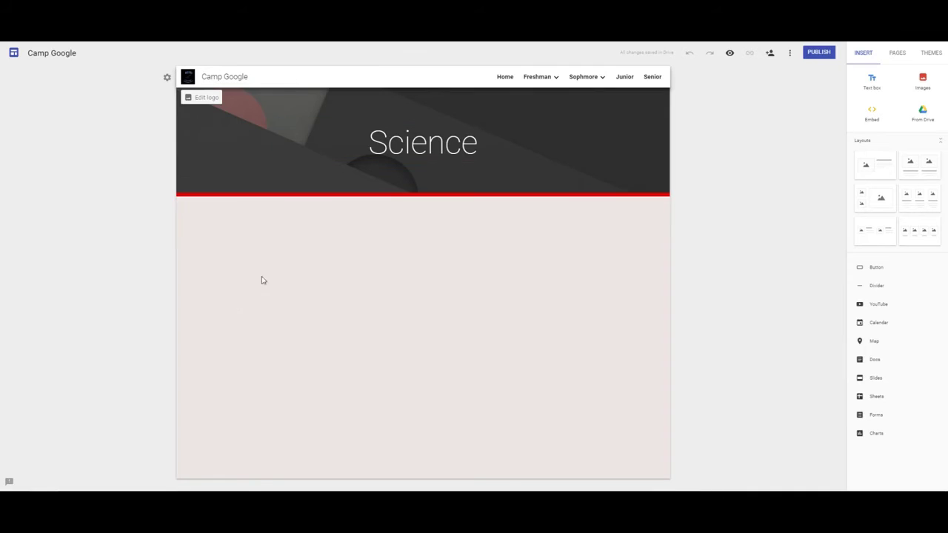
left_click(874, 167)
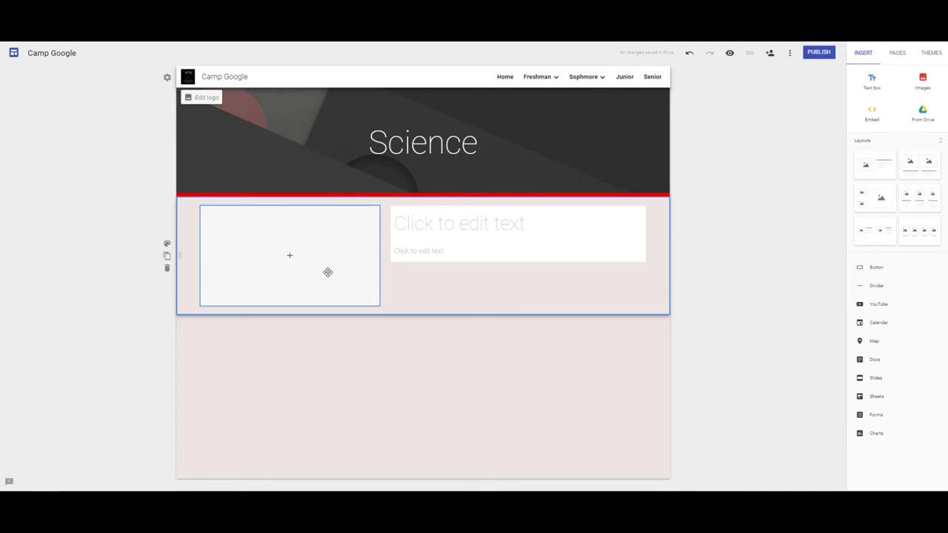
Step: Search Google images for "castles" and insert the photo of the castle with the tree-lined avenue into the layout's image placeholder
left_click(290, 257)
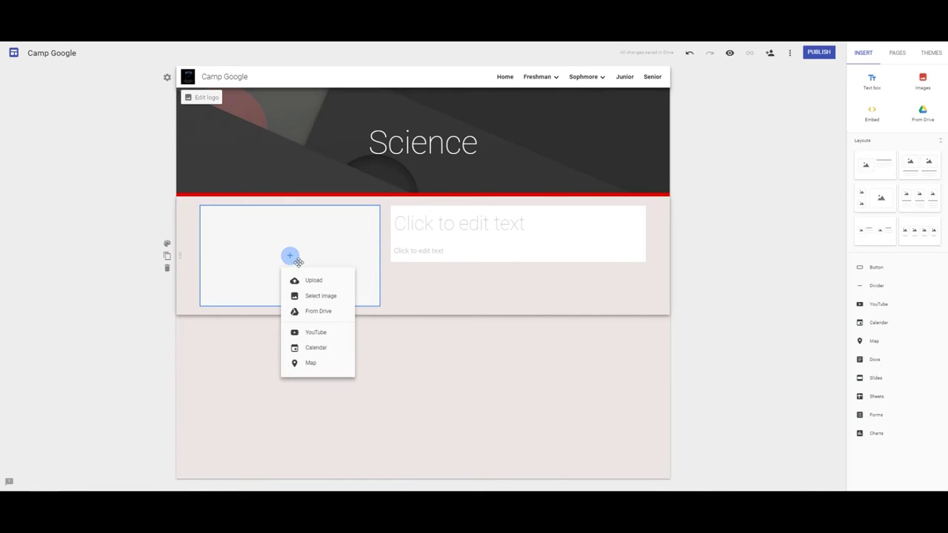
left_click(313, 296)
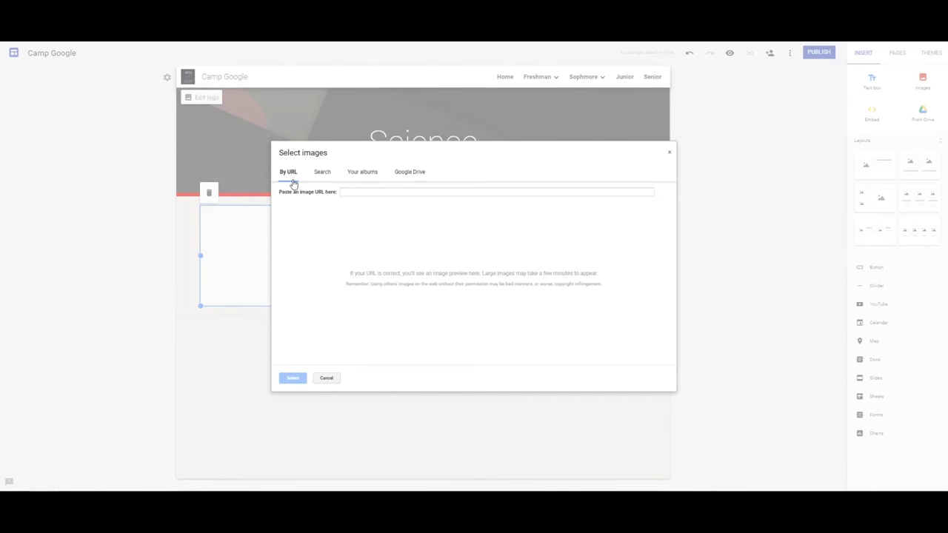
left_click(322, 173)
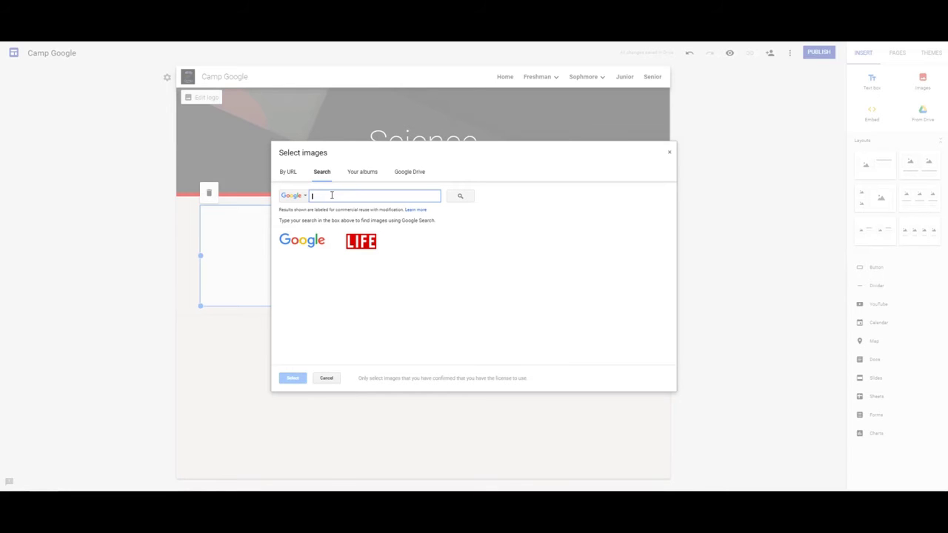
type("castles")
key("Return")
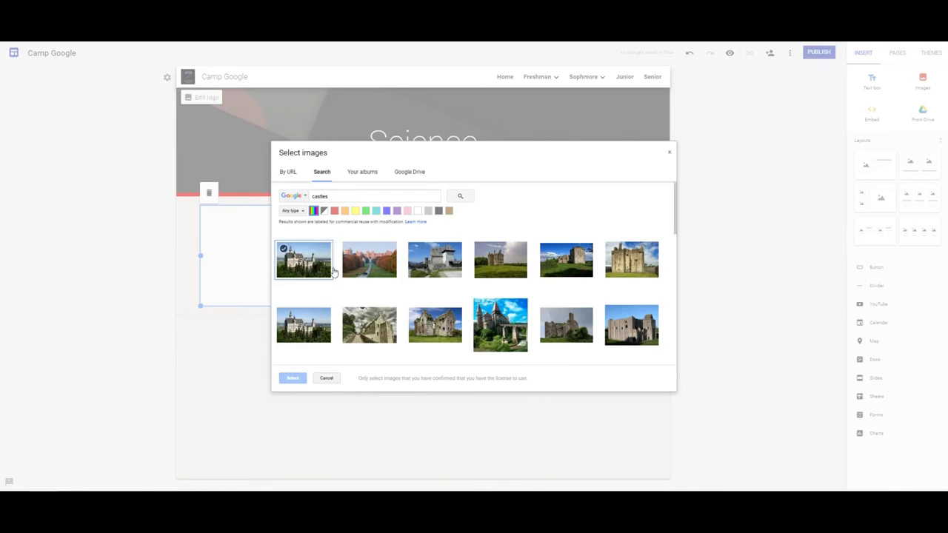
double_click(356, 264)
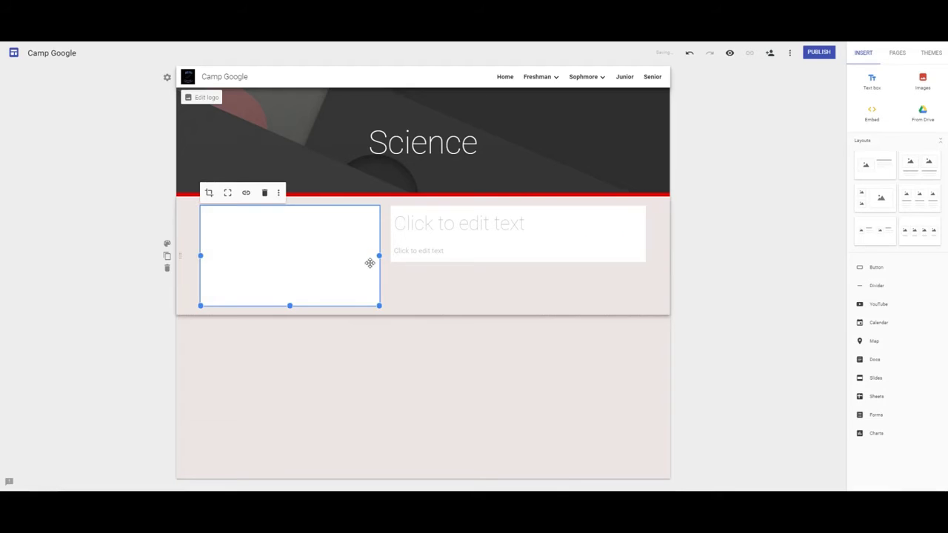
Step: Fill the layout beside the castle photo with the title "Castles" and the body text "Reflection"
left_click(442, 230)
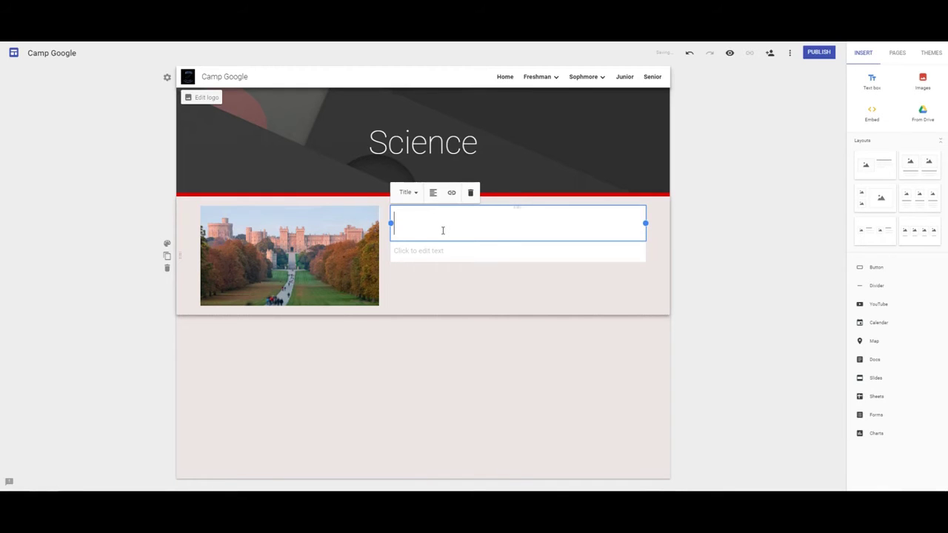
type("Castles")
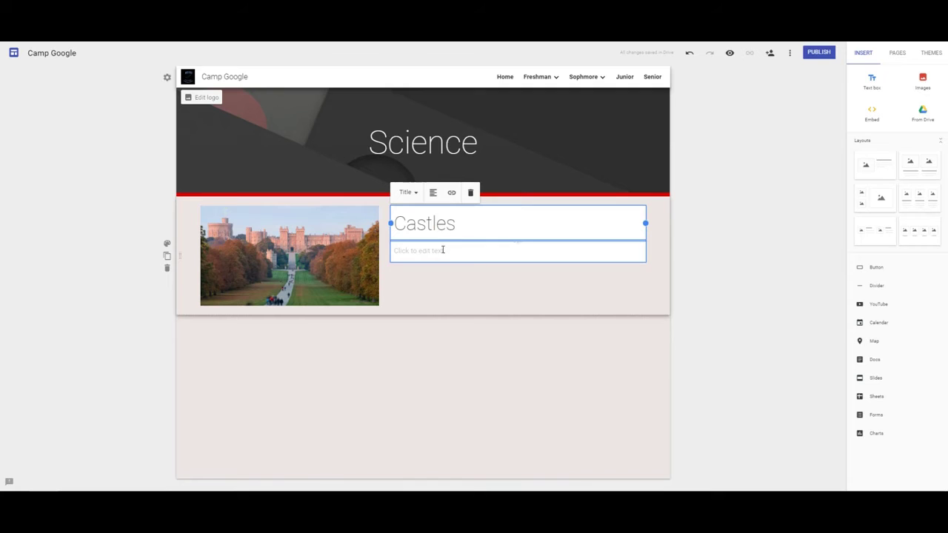
left_click(442, 252)
type("Reflection")
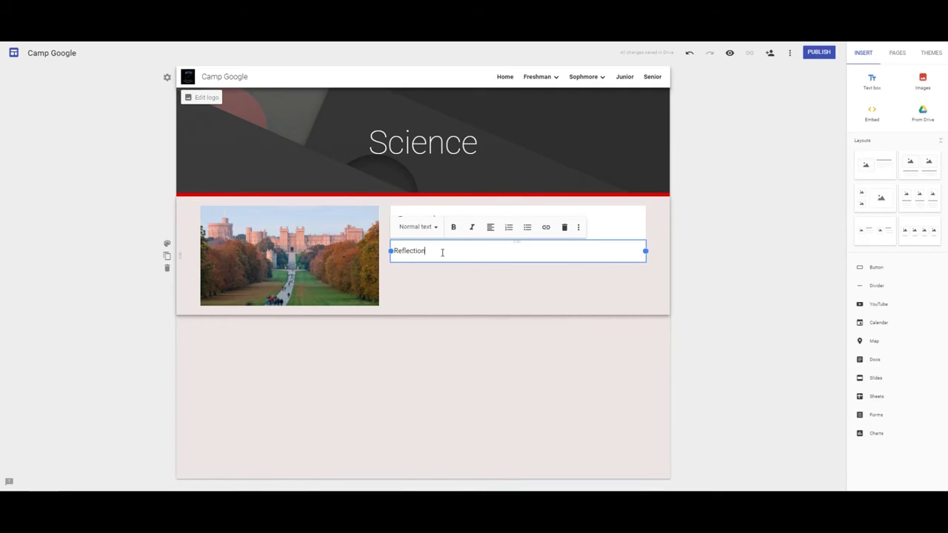
left_click(330, 370)
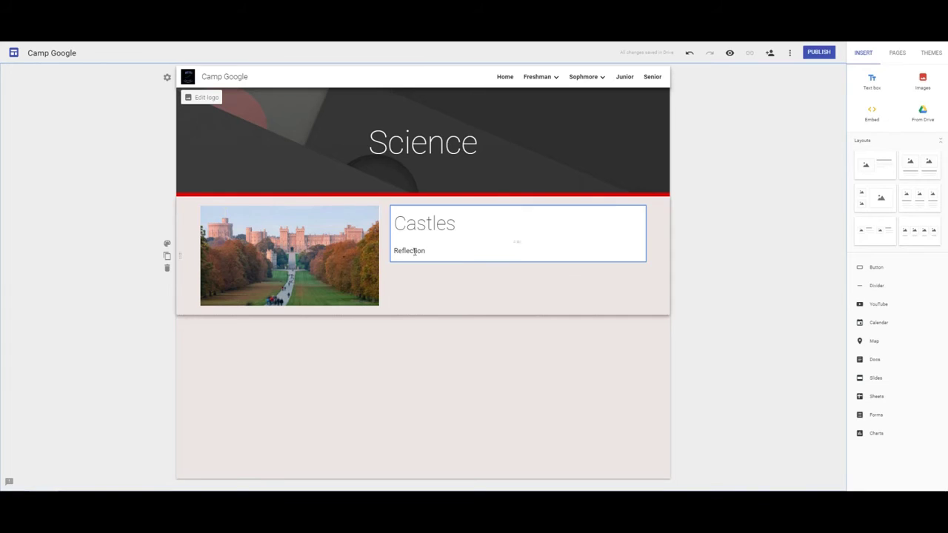
left_click(285, 249)
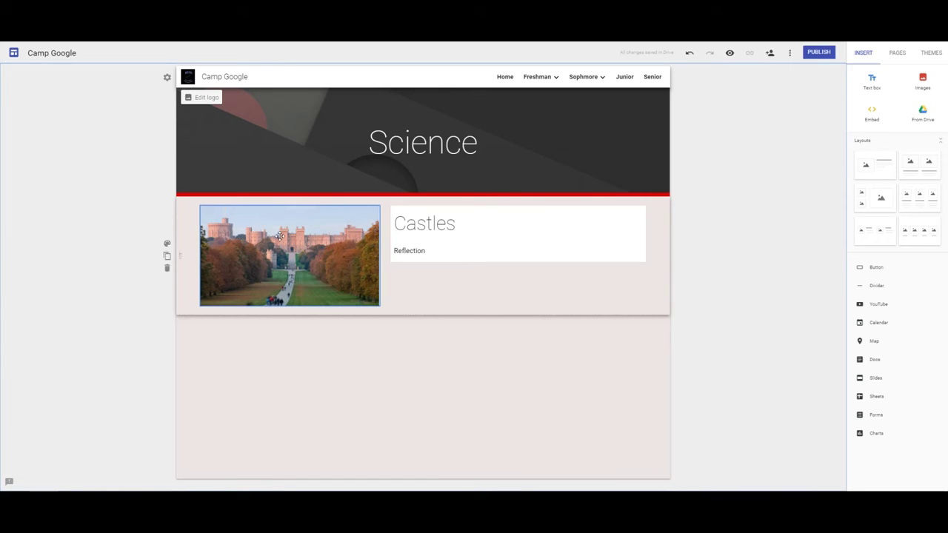
Step: Upload Landscapes.jpg from the Pictures folder as the background image of the Castles section
left_click(166, 245)
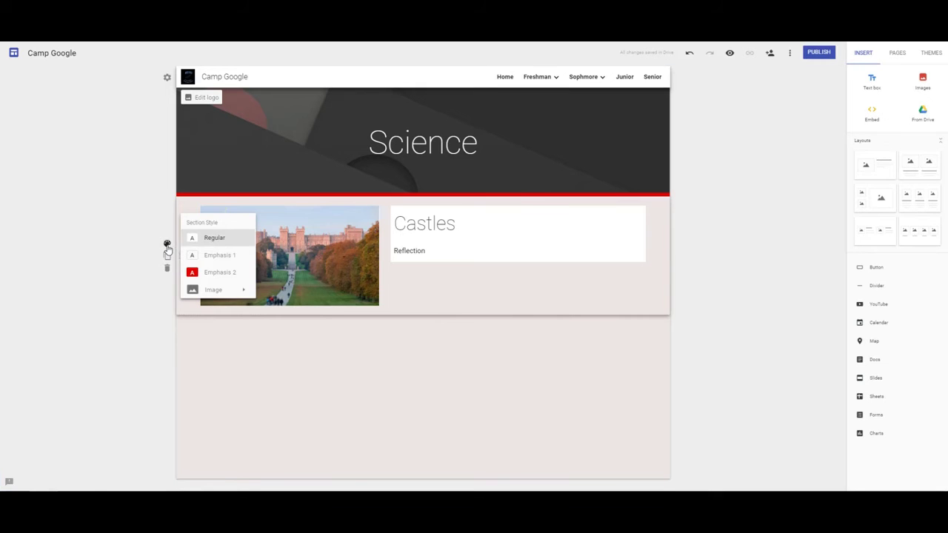
mouse_move(202, 295)
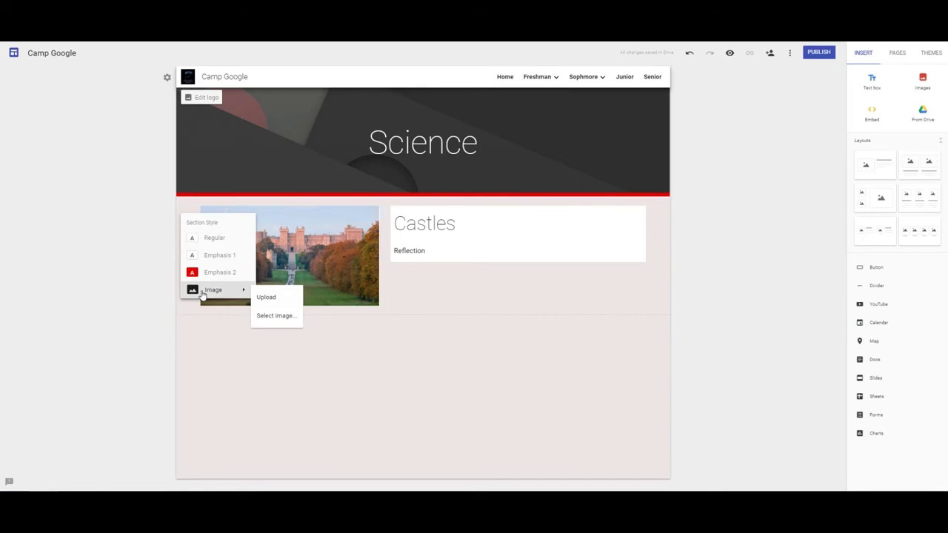
left_click(259, 299)
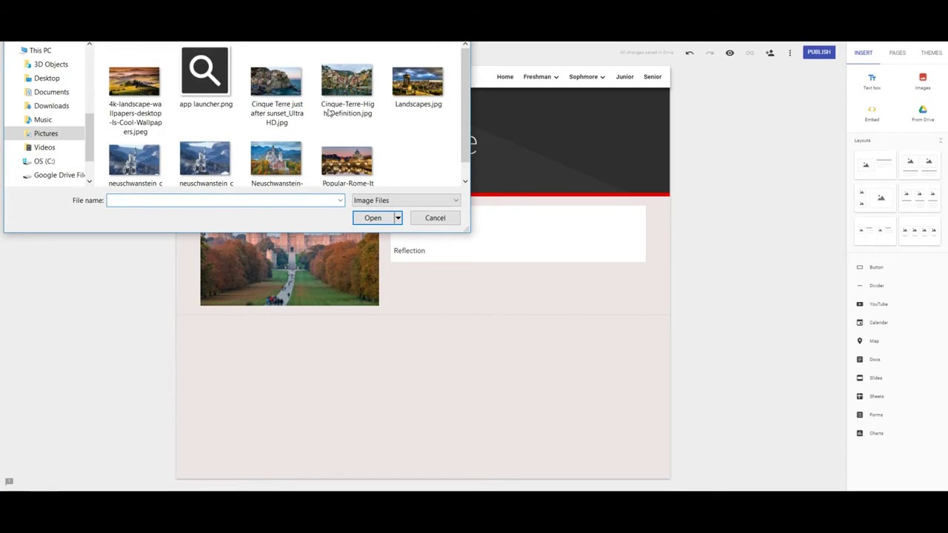
left_click(411, 97)
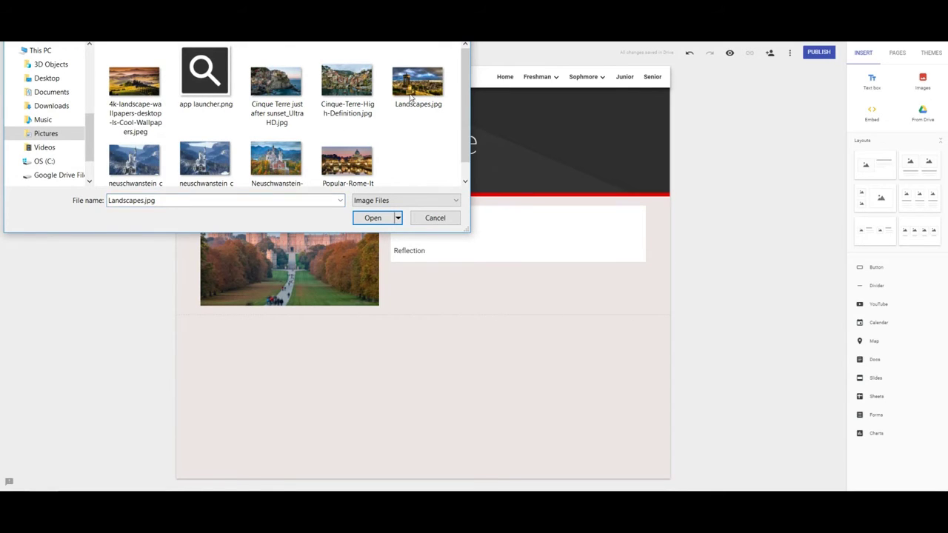
double_click(411, 87)
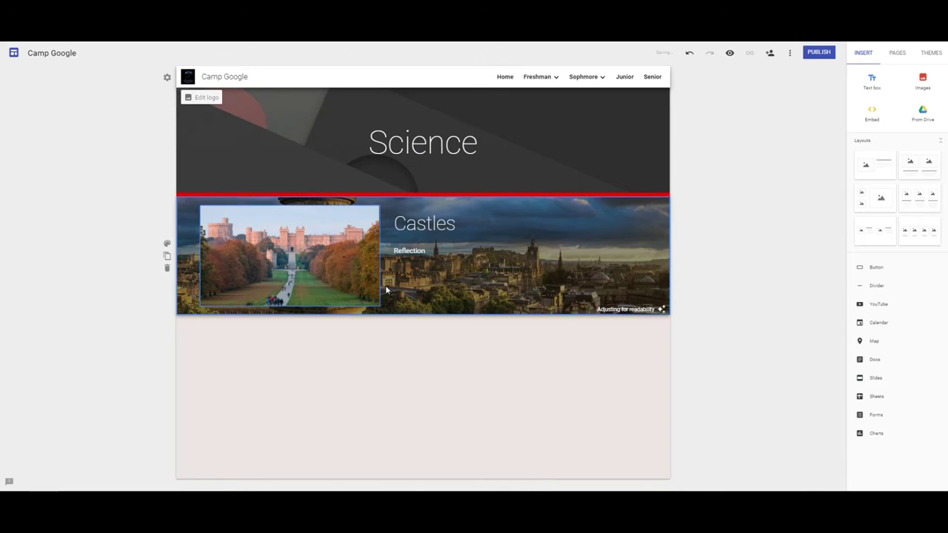
Step: Set the Castles section's style to Emphasis 2
left_click(168, 244)
left_click(201, 271)
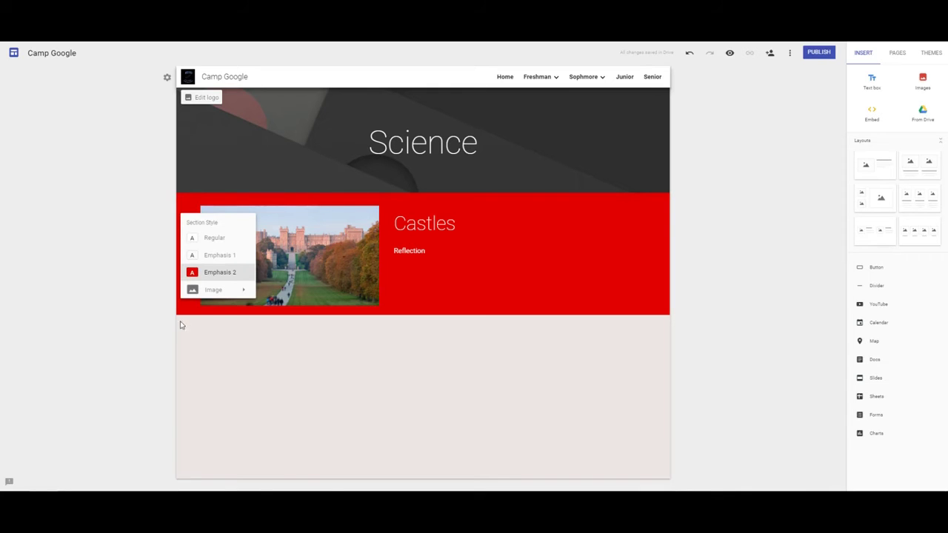
left_click(157, 337)
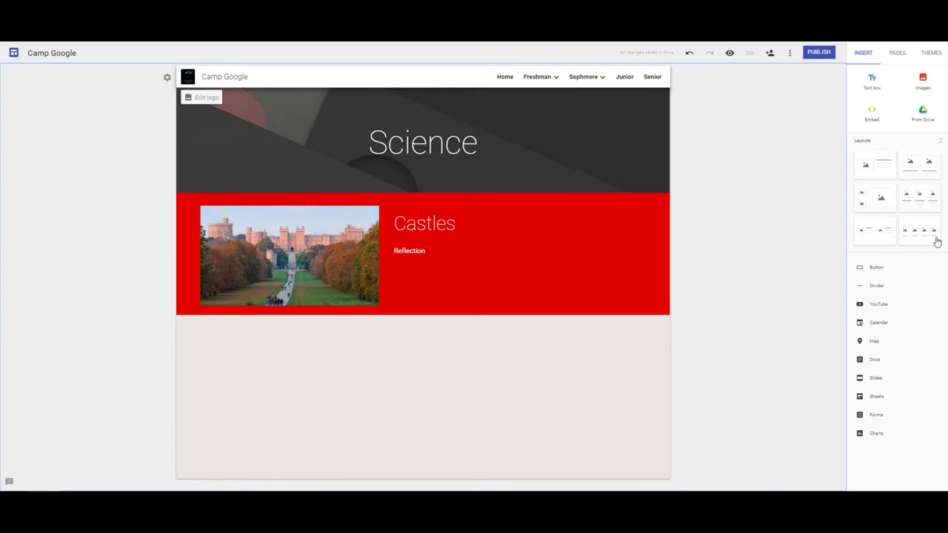
Step: Add a text box reading "Reflection" below the Castles section and format it as a centred Title
double_click(277, 354)
left_click(277, 354)
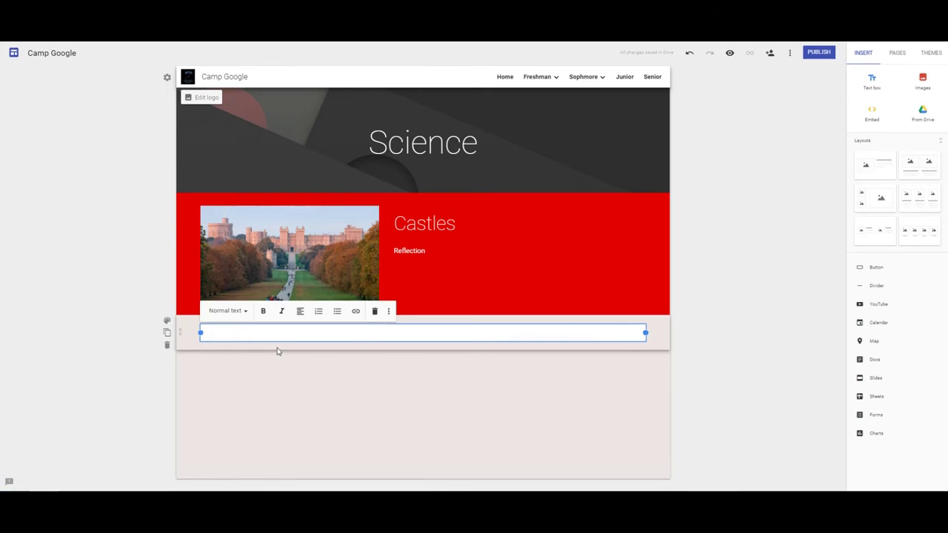
type("Reflection")
left_click(242, 318)
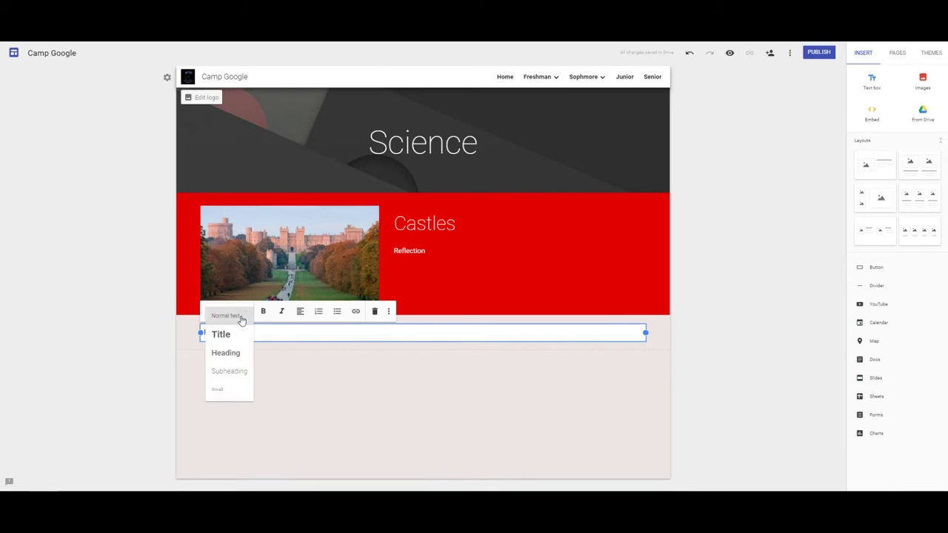
left_click(231, 338)
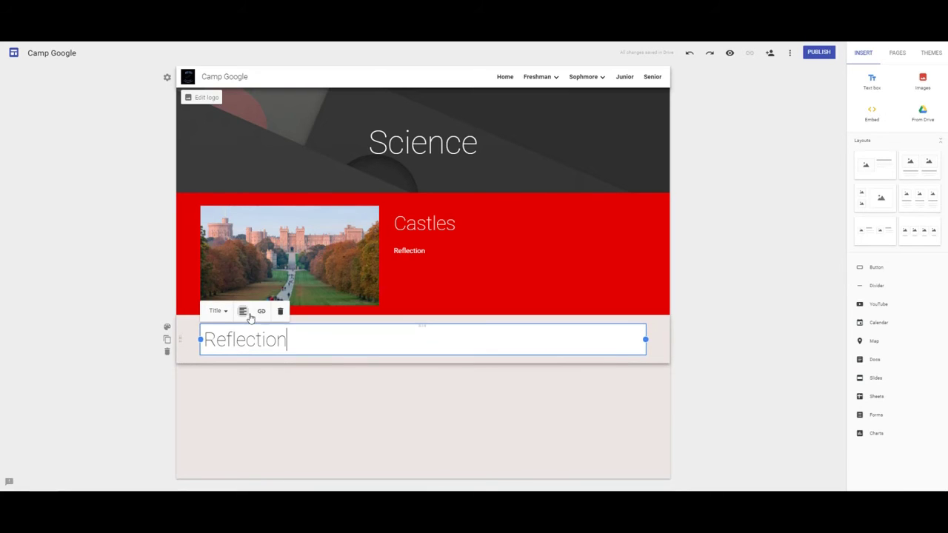
left_click(248, 316)
left_click(244, 331)
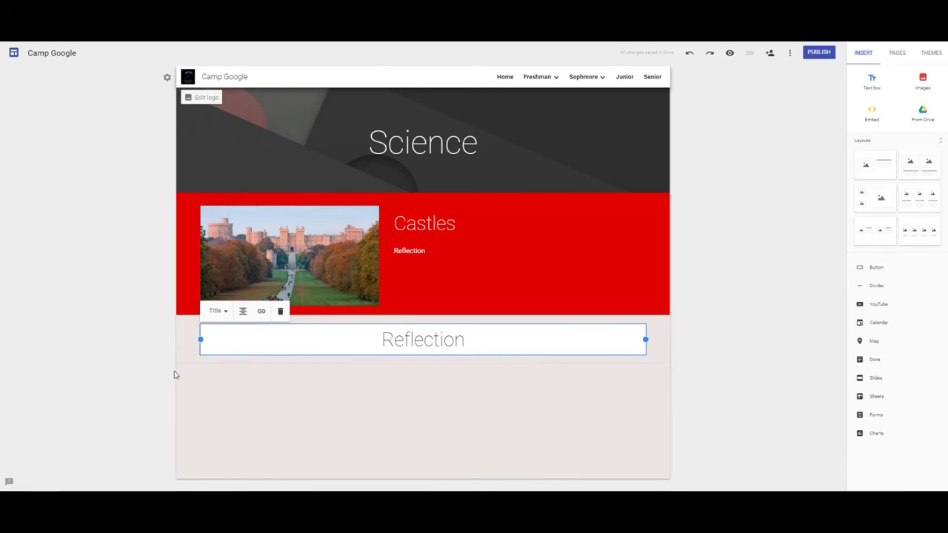
Step: Insert the red-ringed Always Growing badge from the InTech team drive's Badges folder below the Reflection title
double_click(218, 388)
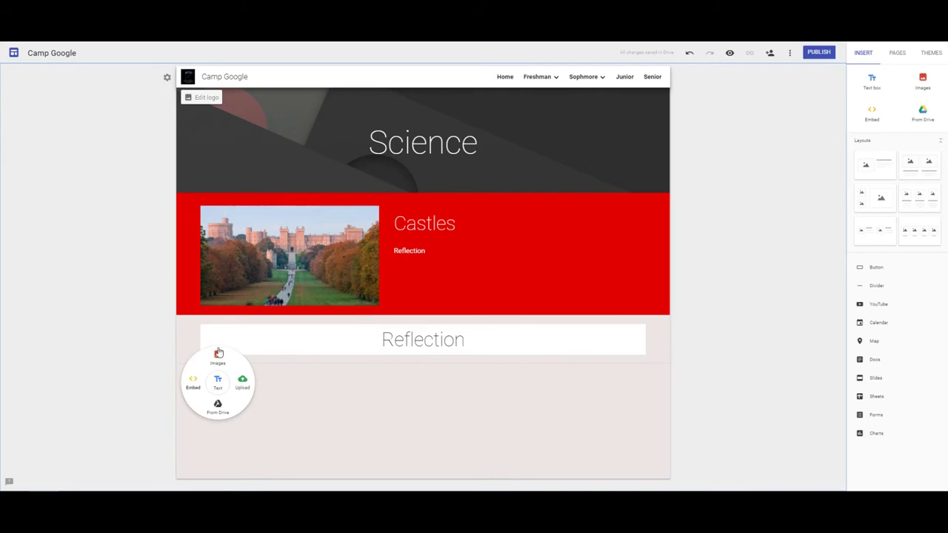
double_click(310, 396)
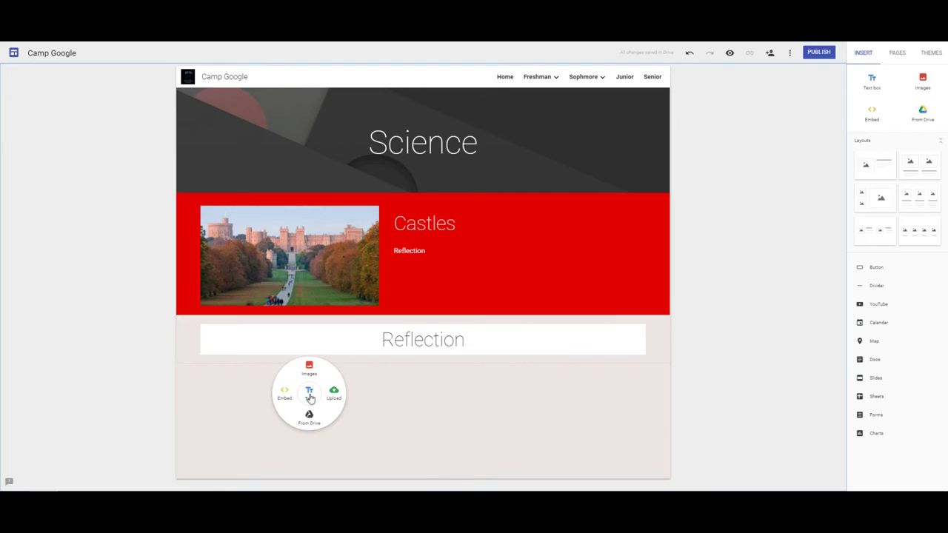
left_click(310, 415)
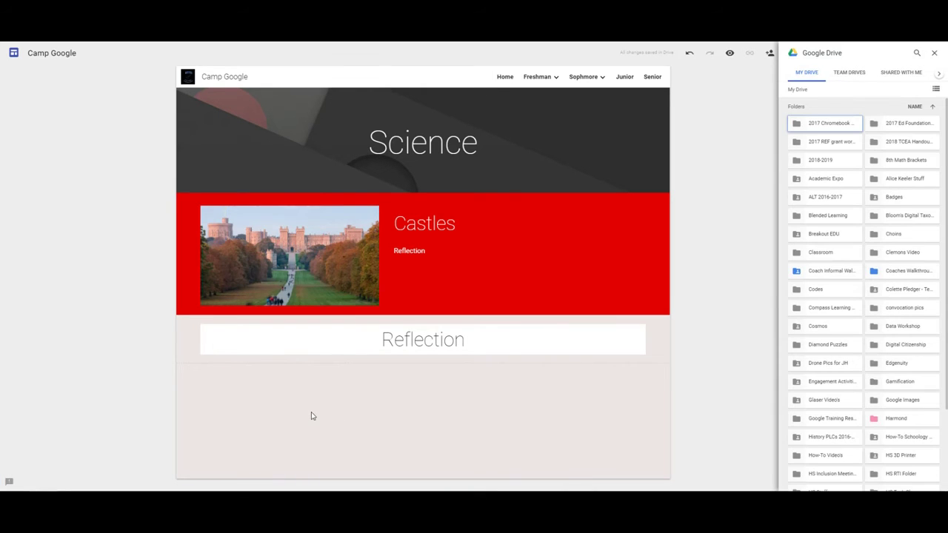
left_click(865, 75)
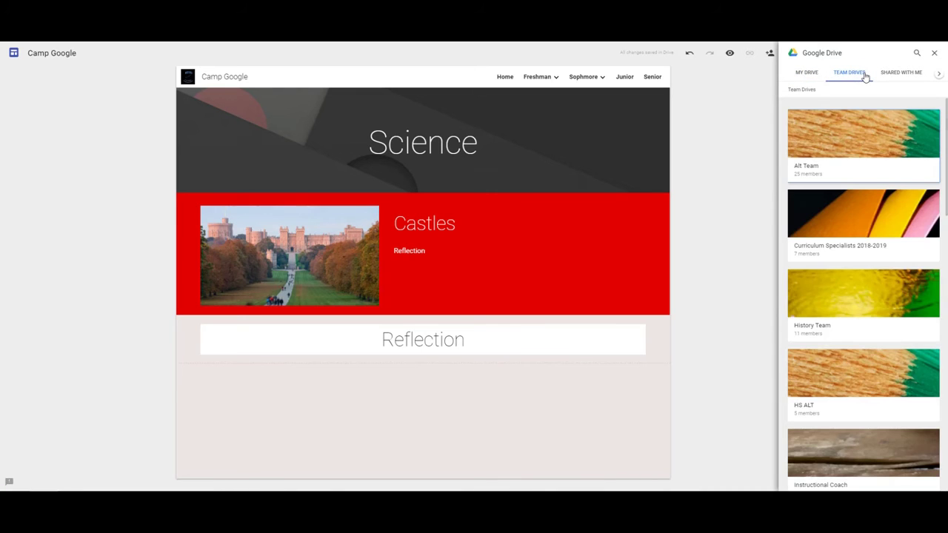
scroll(841, 341, "down", 2)
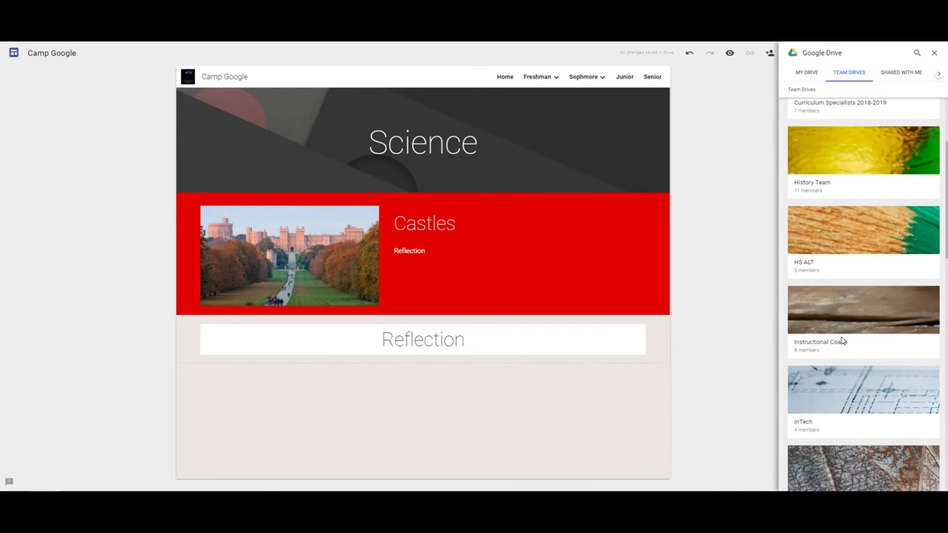
double_click(833, 382)
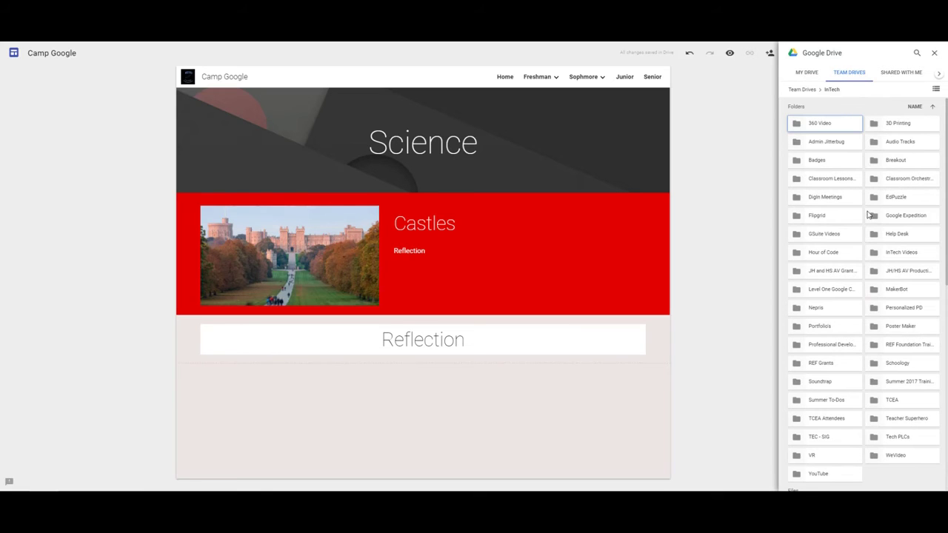
double_click(837, 158)
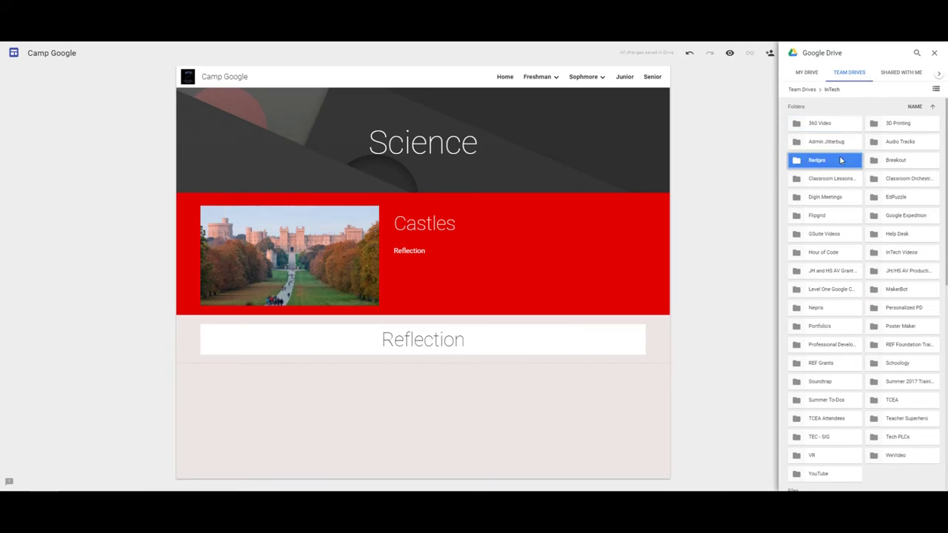
double_click(836, 124)
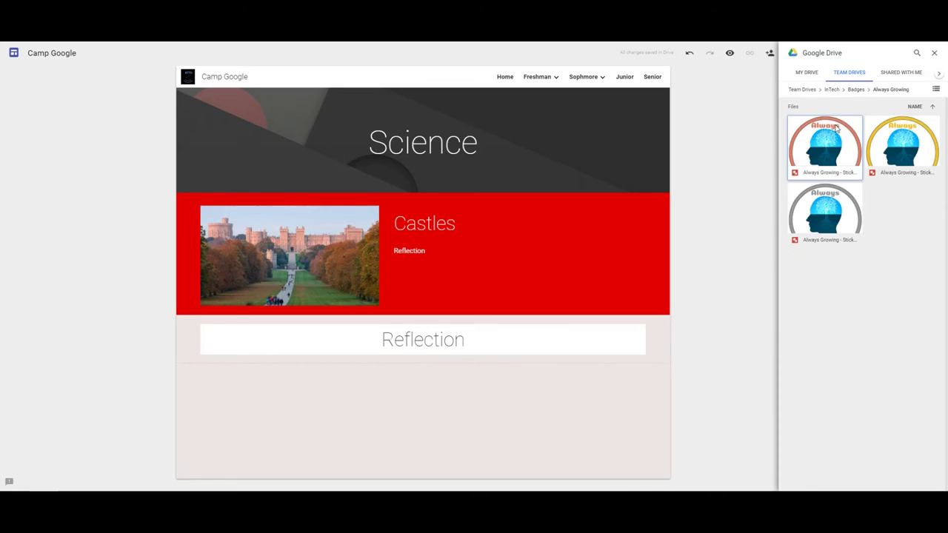
left_click(825, 144)
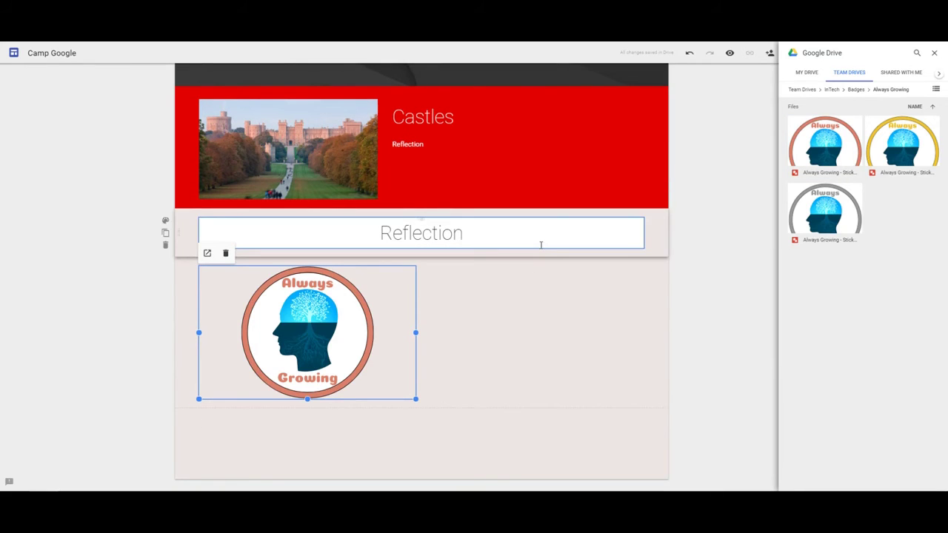
Step: Upload the picture "10 reasons to play breakout edu.jpg" from the Pictures folder onto the Science page
double_click(277, 441)
left_click(300, 443)
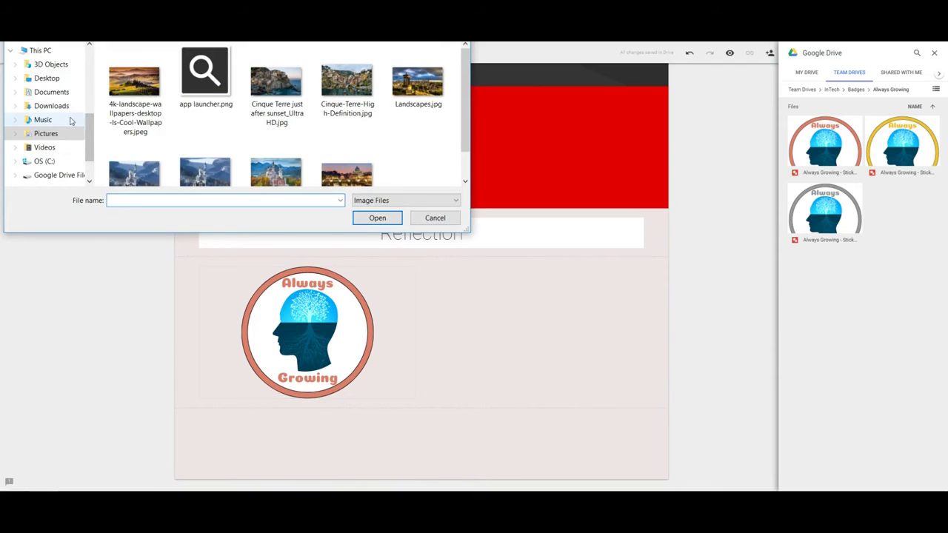
left_click(54, 139)
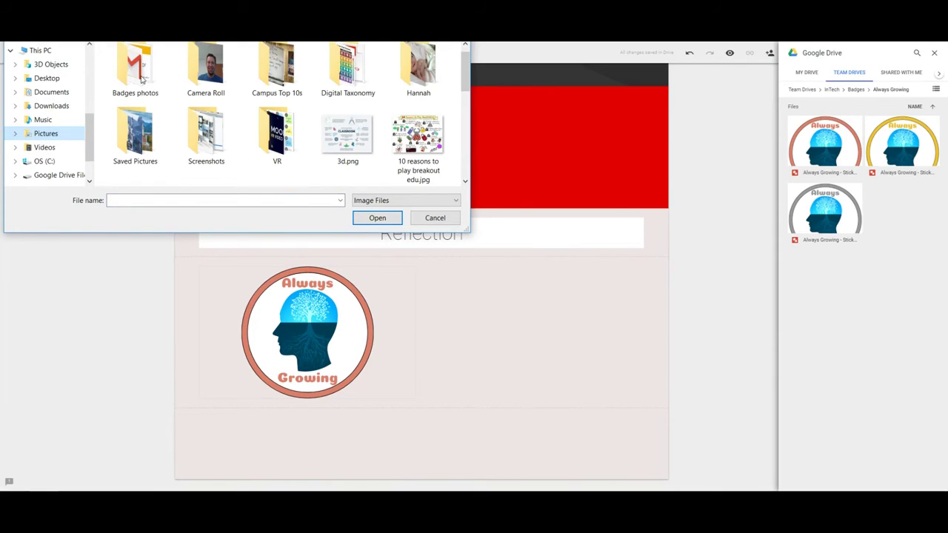
scroll(142, 79, "down", 5)
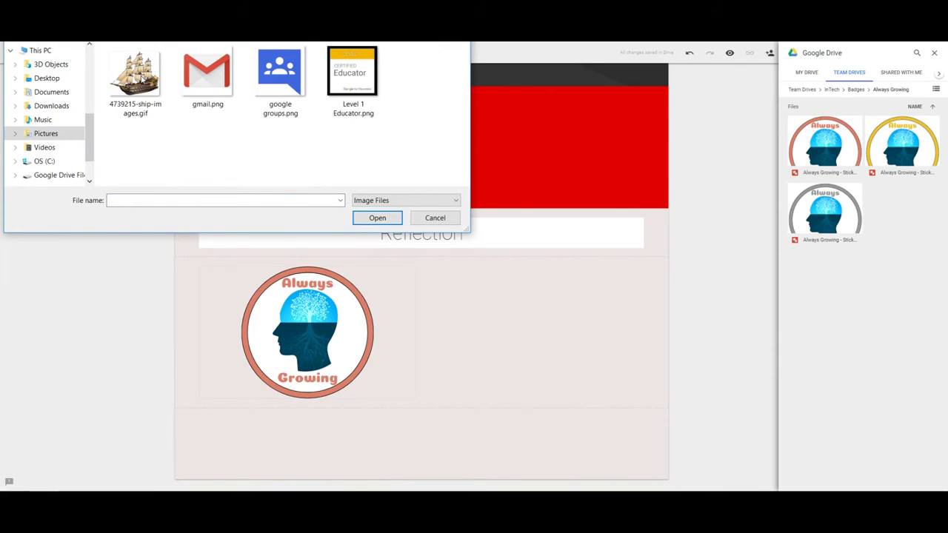
left_click(63, 137)
double_click(428, 148)
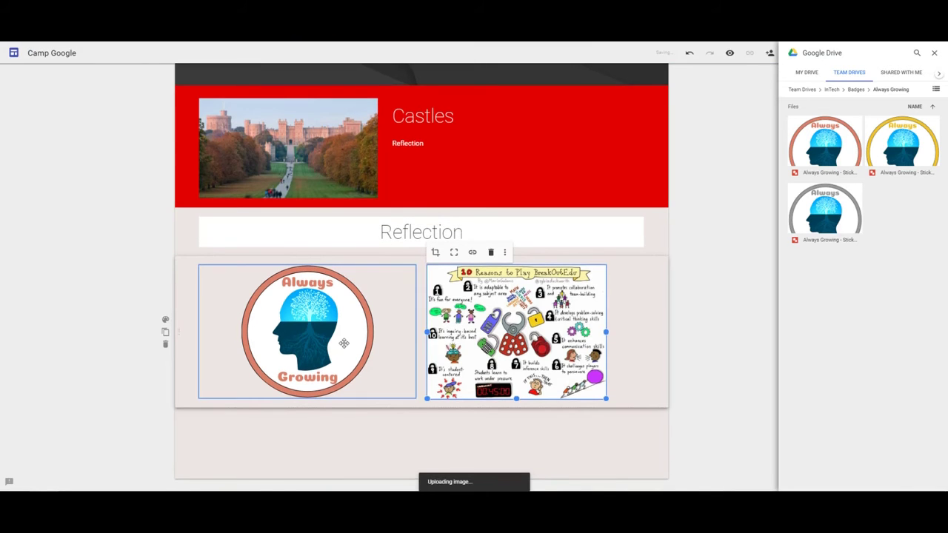
Step: Move the BreakoutEDU picture into its own section beneath the badge and centre both images on the page
left_click_drag(488, 326, 389, 415)
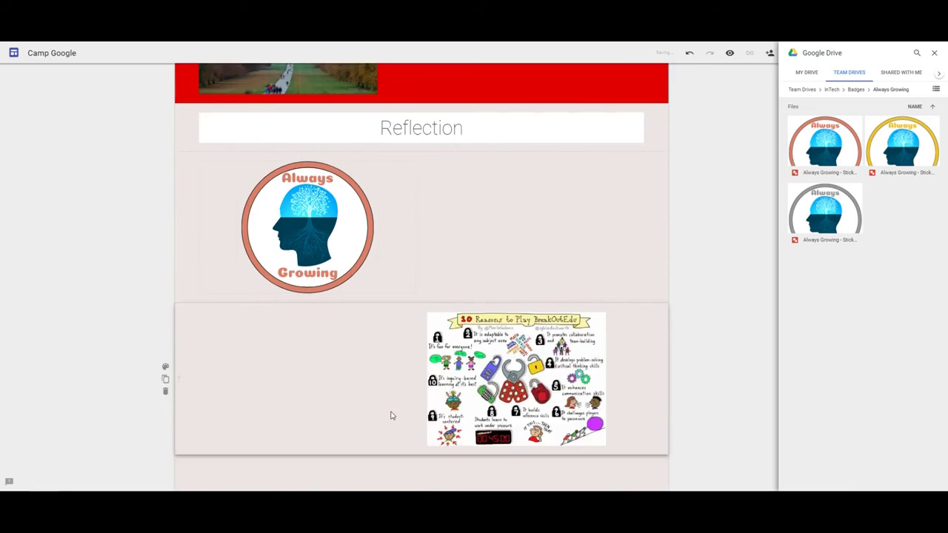
left_click_drag(327, 172, 427, 170)
left_click_drag(517, 295, 416, 299)
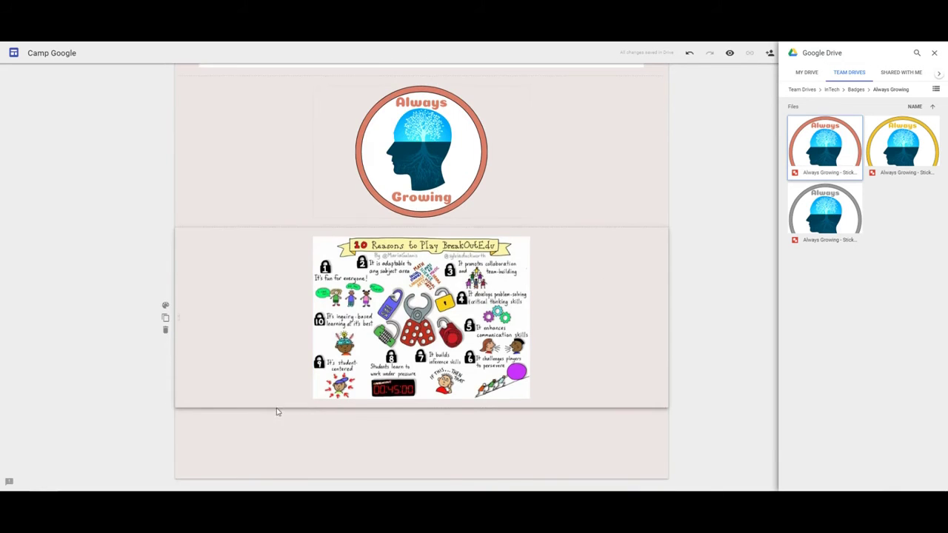
Step: Insert the Copy of Camp Google slides from the InTech team drive's Level One Google Camp folder and centre them below the BreakoutEDU picture
double_click(311, 455)
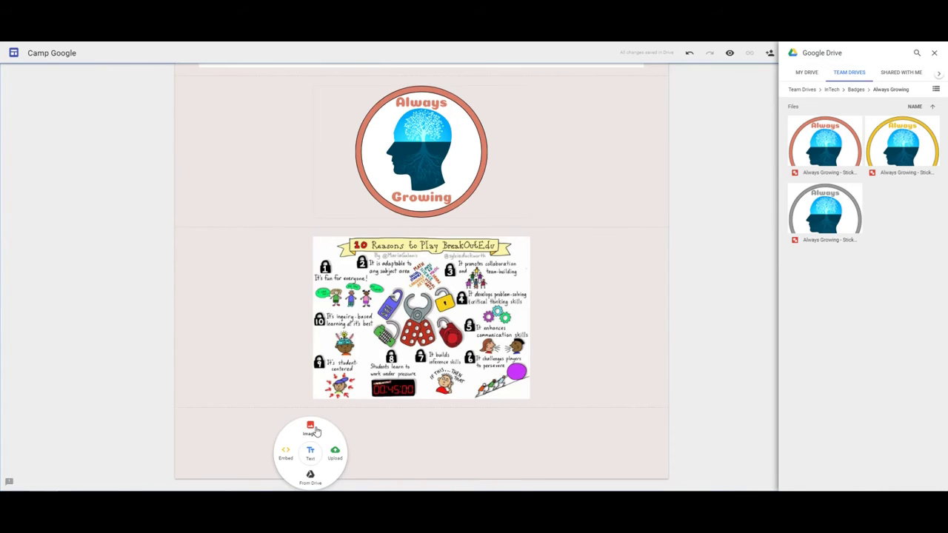
double_click(405, 426)
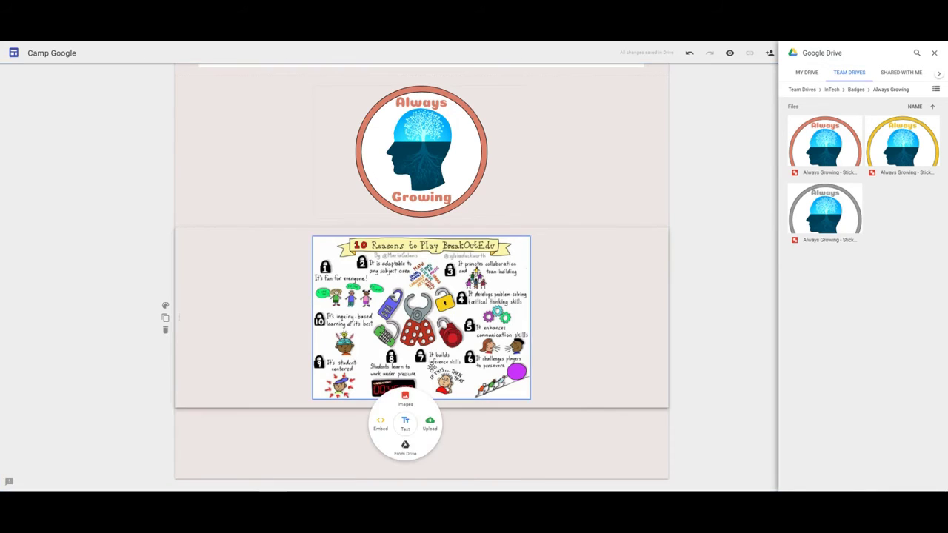
left_click(405, 447)
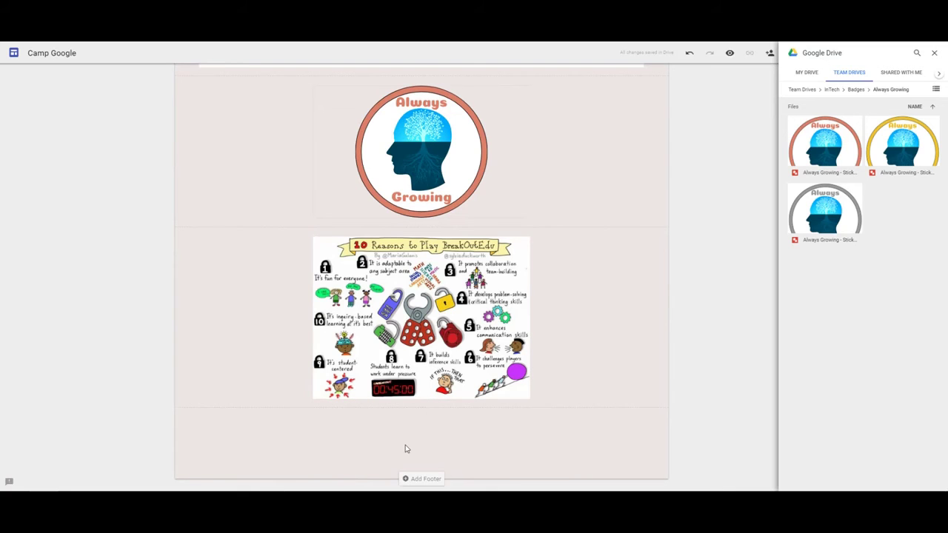
left_click(855, 89)
left_click(832, 89)
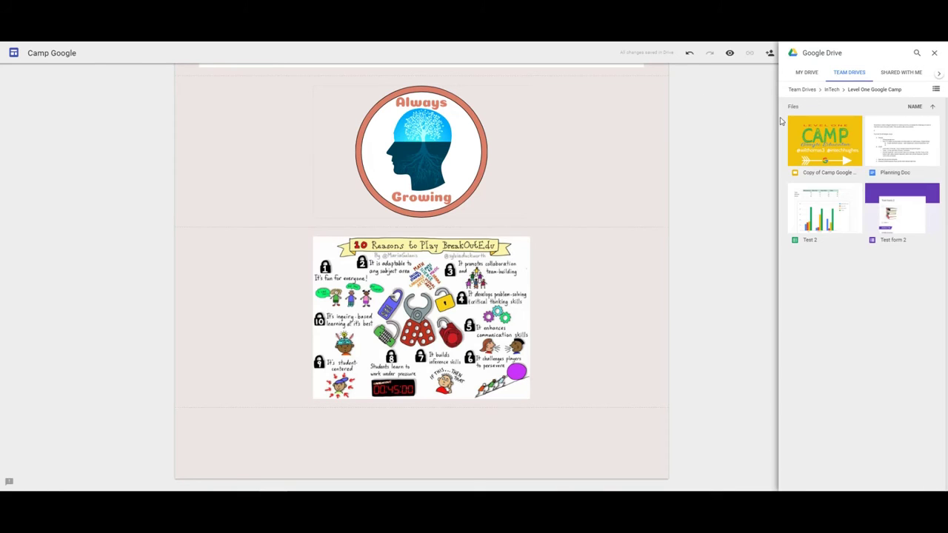
left_click(827, 138)
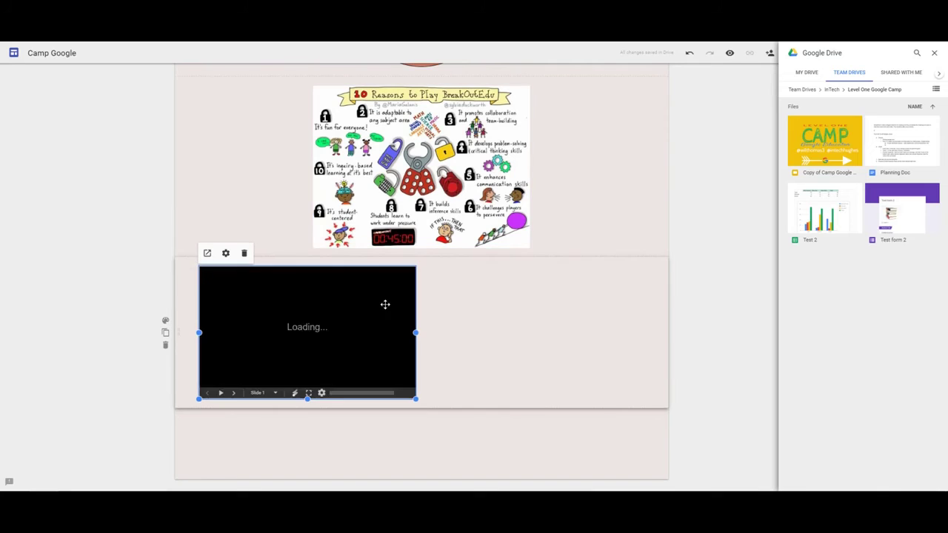
left_click_drag(331, 311, 415, 311)
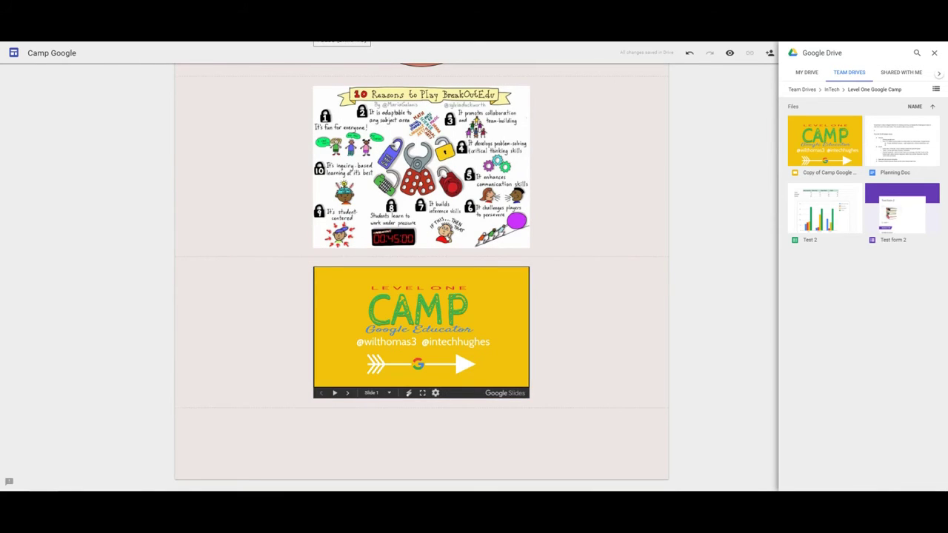
Step: Start a web embed below the slides, then switch to Google Calendar under the InTech account
double_click(368, 441)
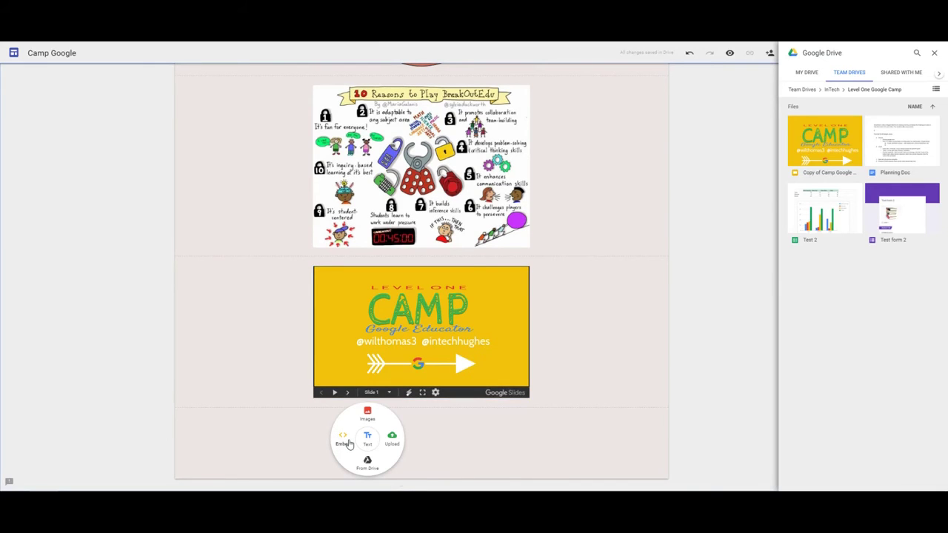
left_click(348, 443)
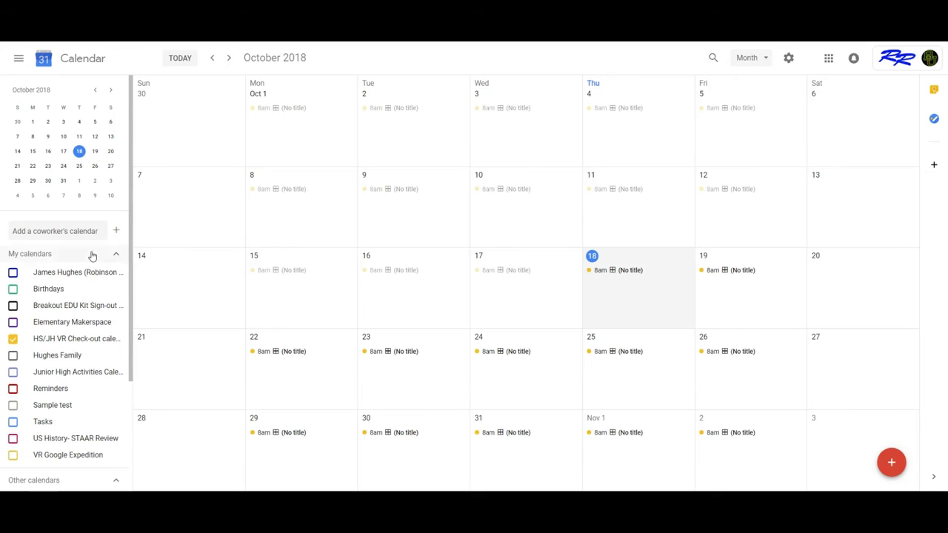
left_click(907, 58)
left_click(841, 205)
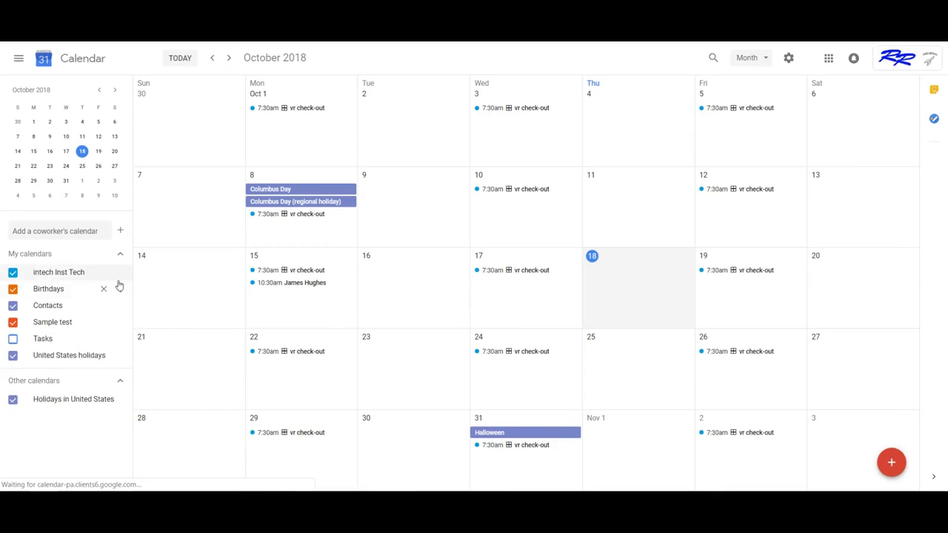
Step: Copy the embed code of the intech Inst Tech calendar from its integration settings
left_click(119, 276)
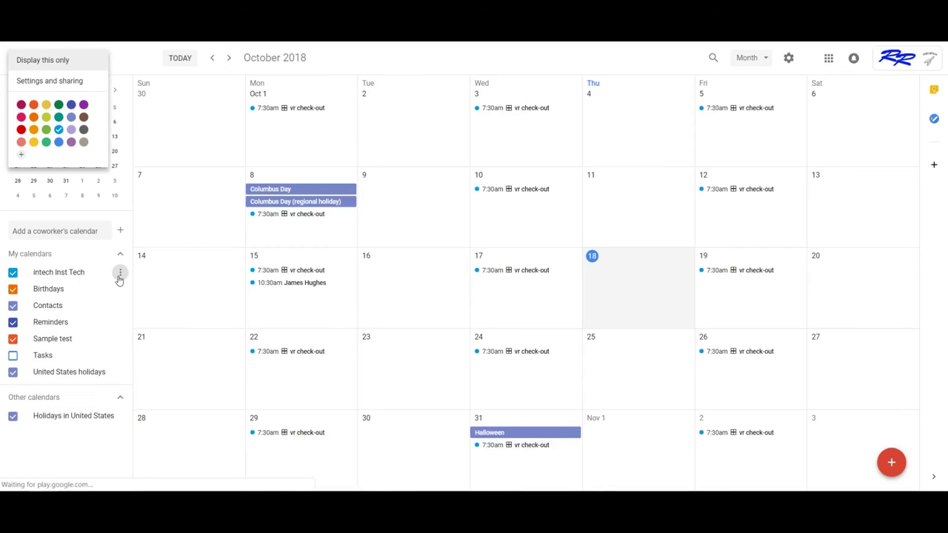
left_click(59, 83)
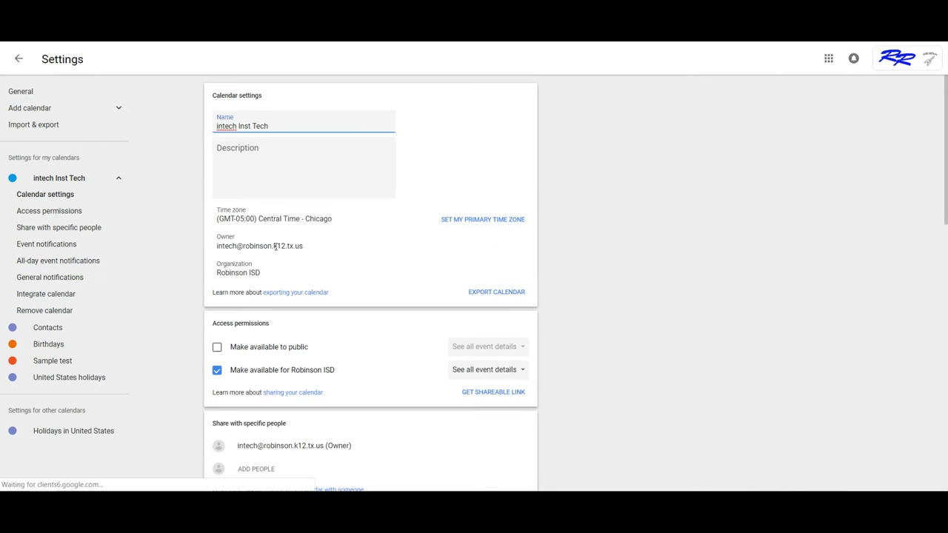
scroll(276, 246, "down", 10)
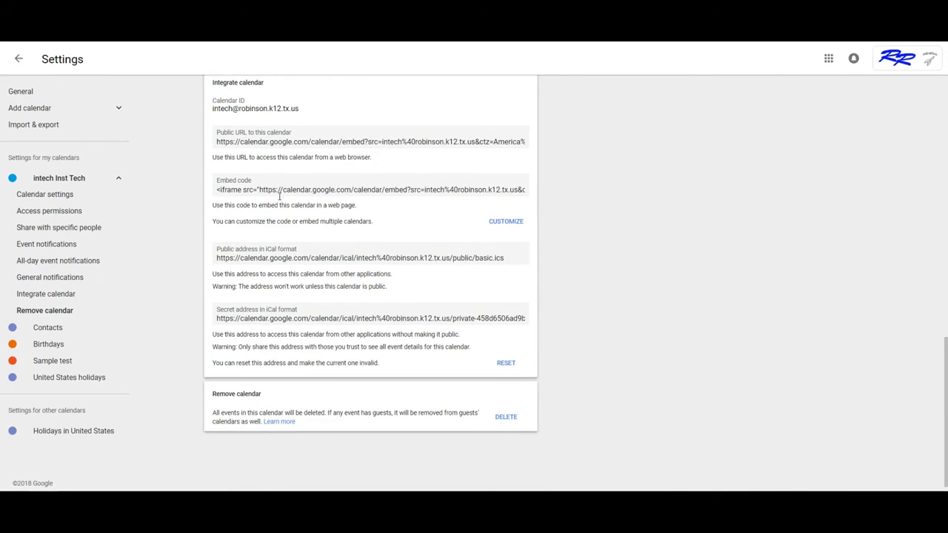
left_click(279, 194)
right_click(280, 191)
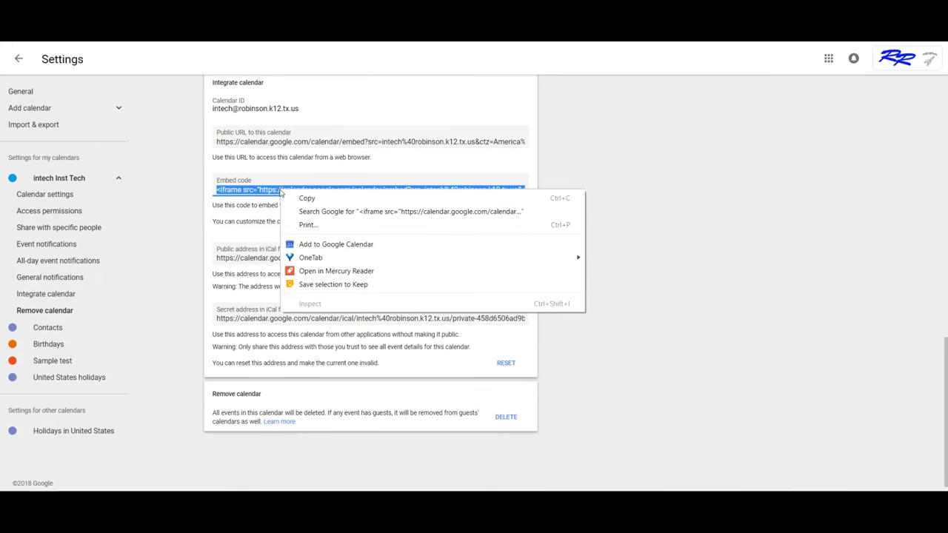
left_click(300, 199)
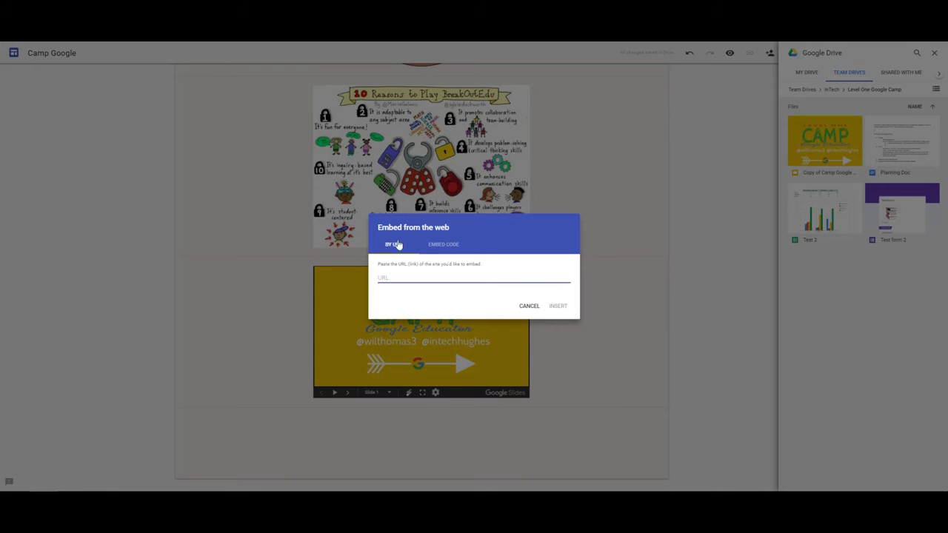
Step: Embed the intech Inst Tech calendar below the slides using the copied HTML code
left_click(442, 245)
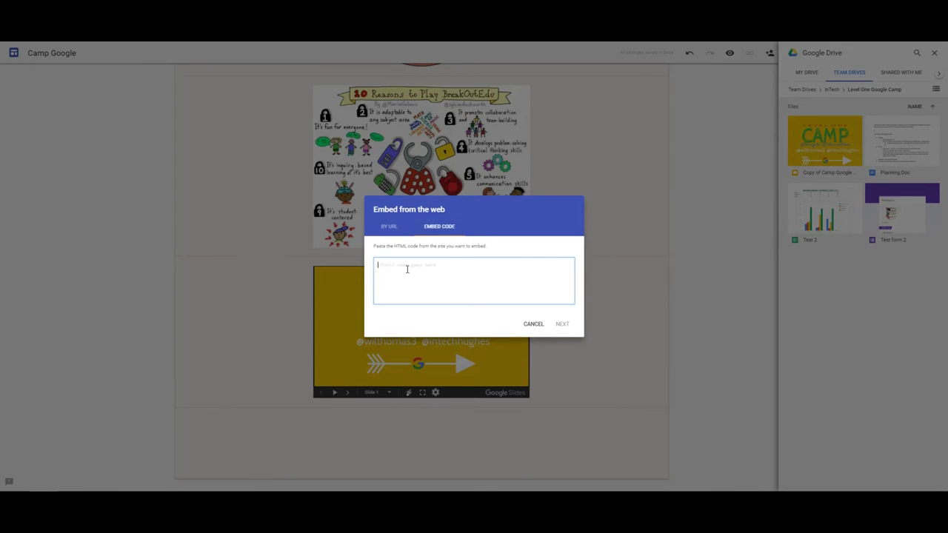
key("ctrl+v")
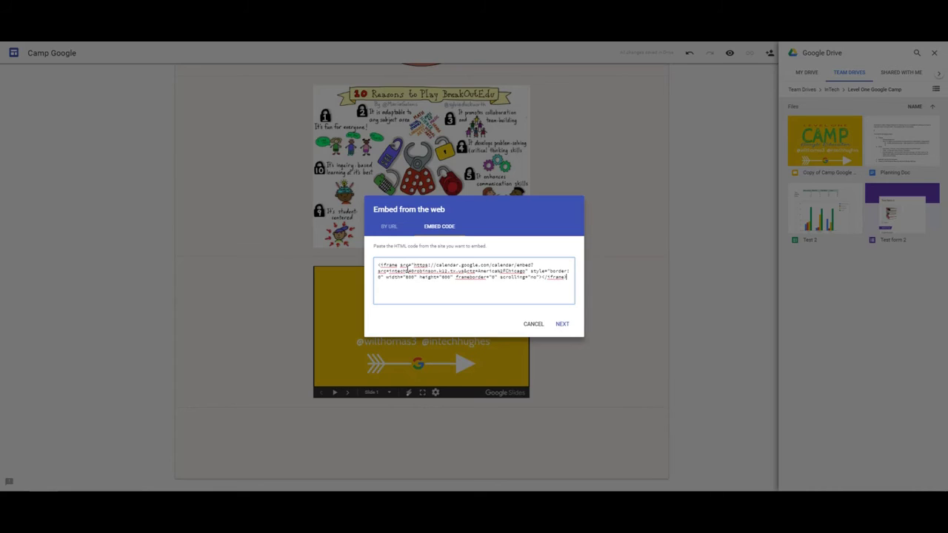
left_click(562, 323)
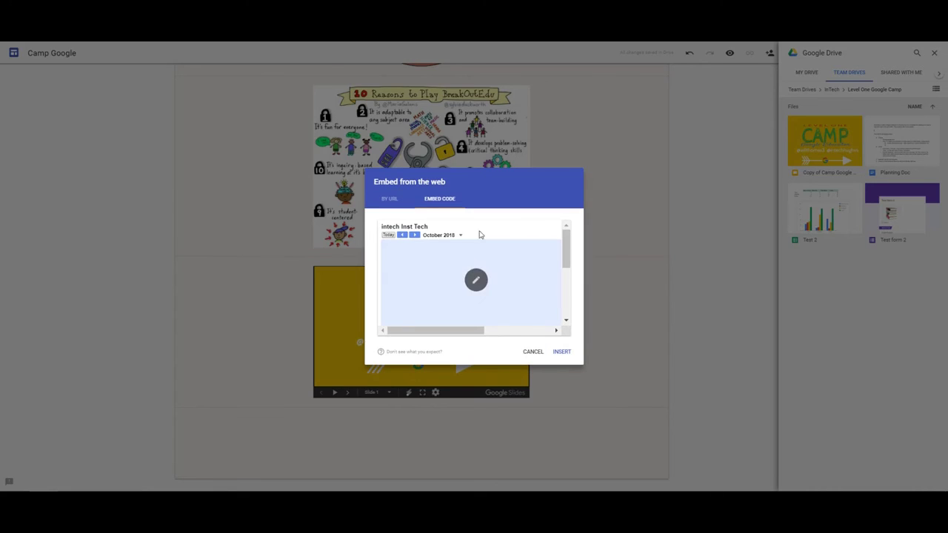
left_click(562, 352)
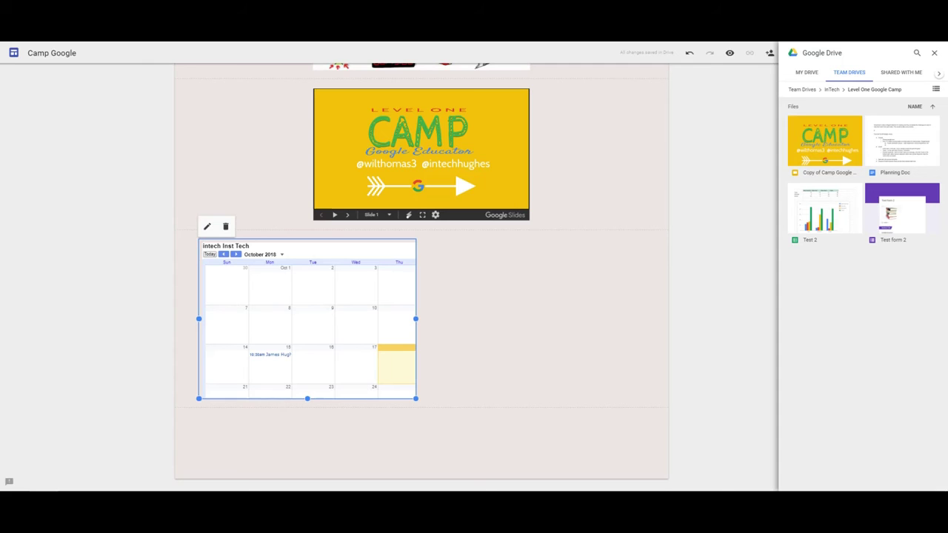
Step: Add another web embed in the empty space below the calendar from the copied HTML embed code
left_click(413, 439)
double_click(413, 439)
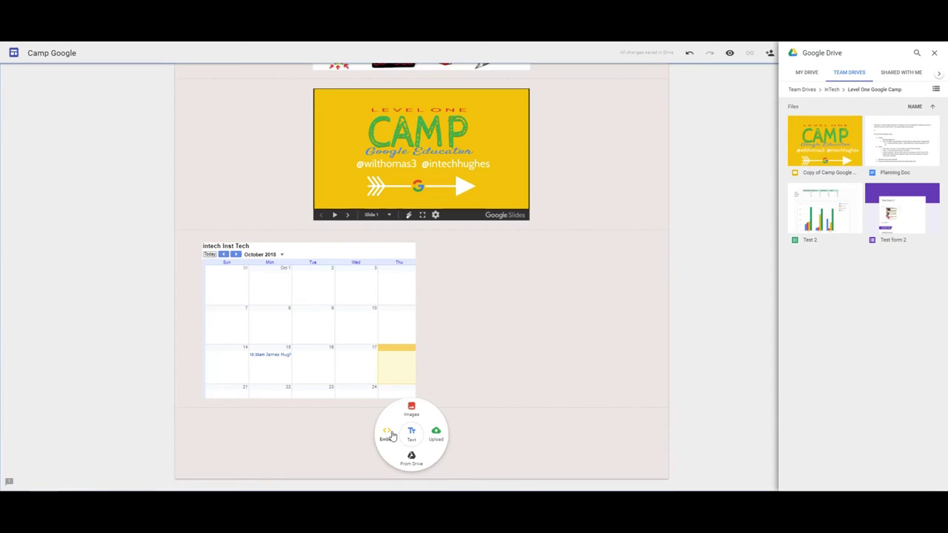
left_click(391, 432)
left_click(443, 245)
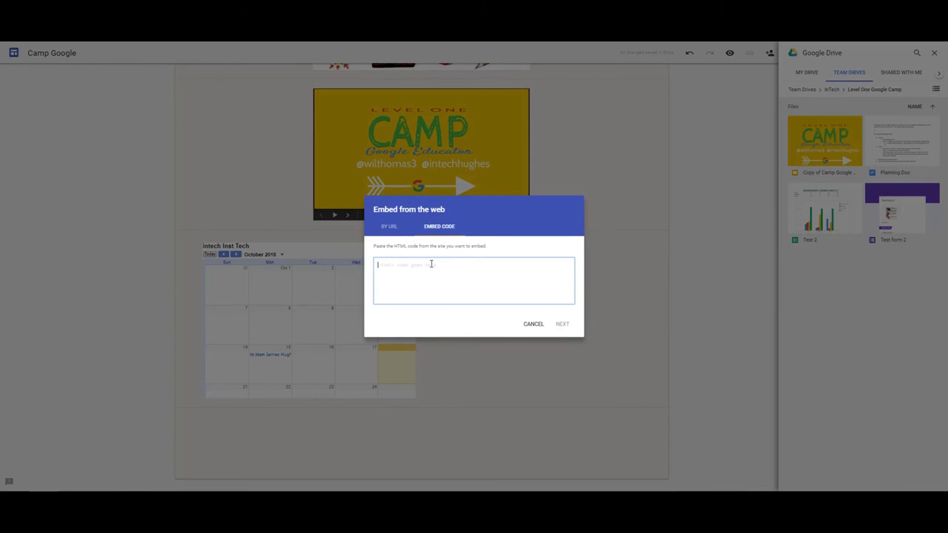
key("ctrl+v")
left_click(563, 324)
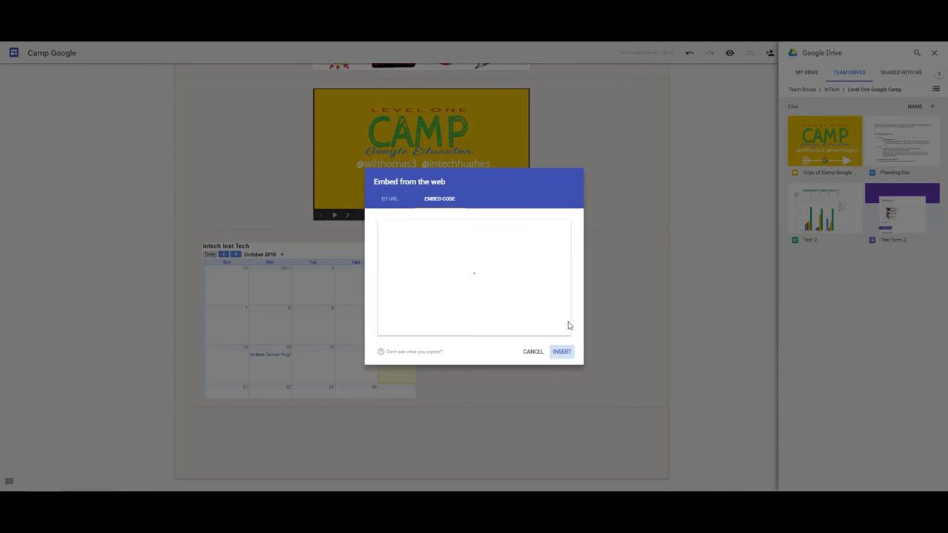
left_click(562, 352)
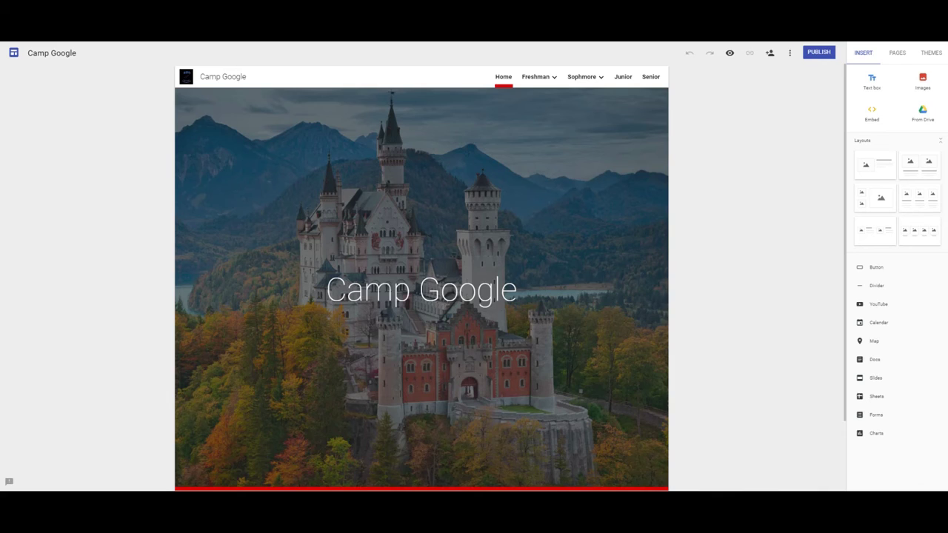
Step: Save the site's publishing settings so that anyone at Robinson ISD can find and view the published version
left_click(770, 53)
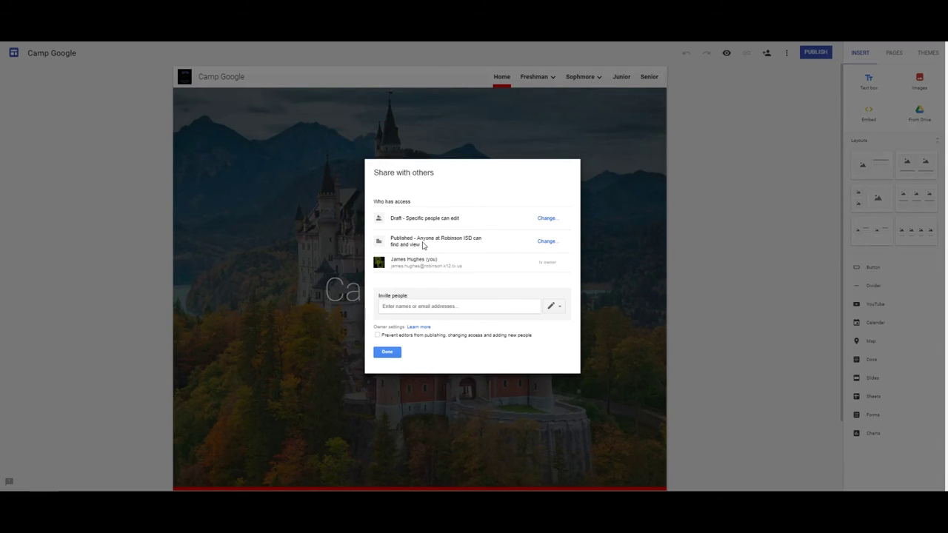
left_click(548, 242)
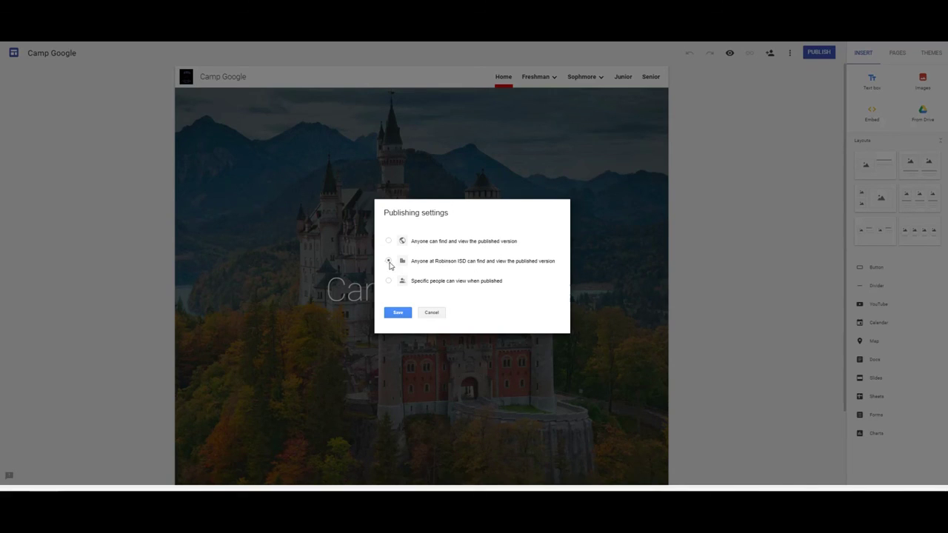
left_click(398, 313)
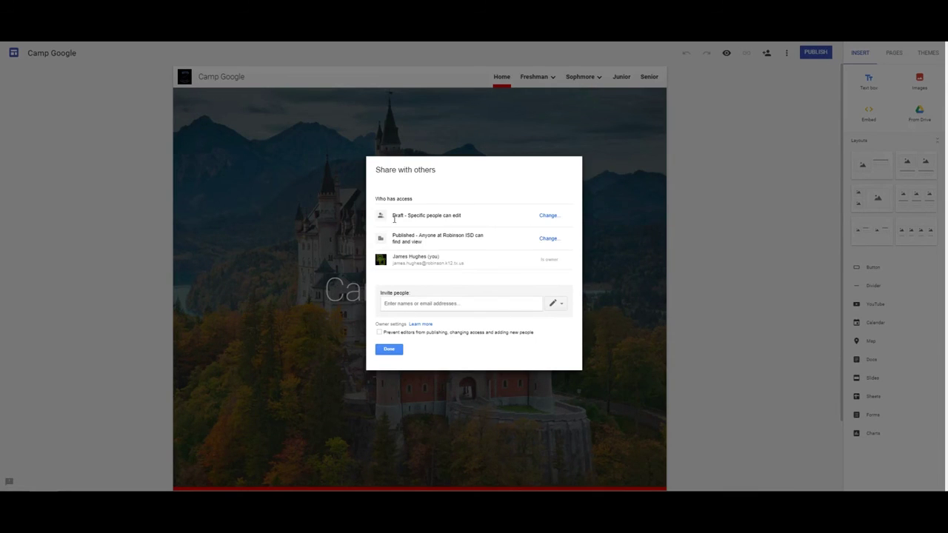
left_click(552, 216)
left_click(390, 291)
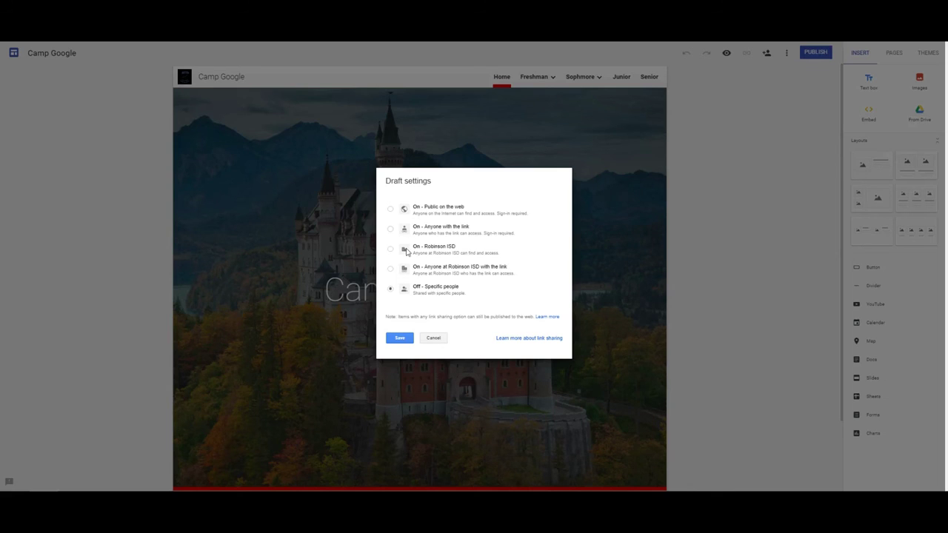
left_click(432, 339)
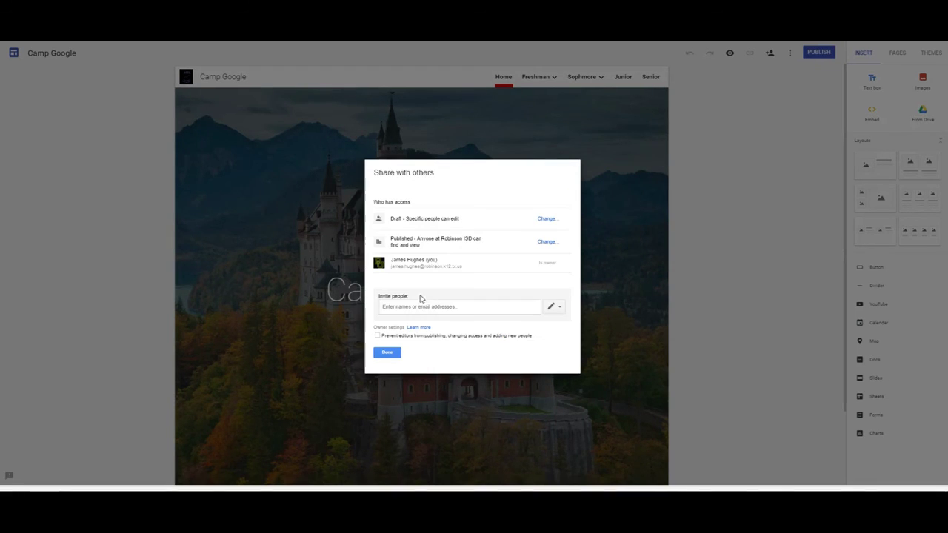
Step: Invite the RISD Curriculum Integration account to the site with Can edit access and finish sharing
left_click(418, 305)
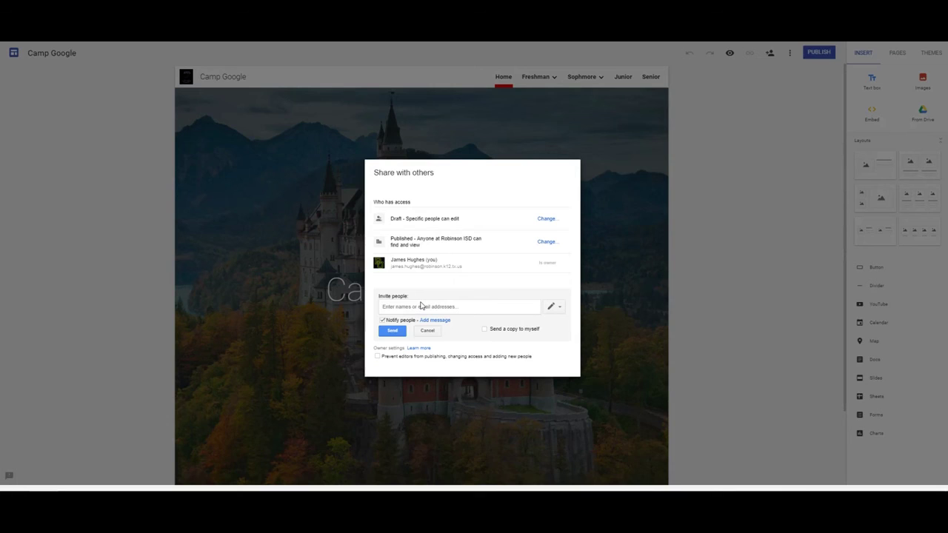
type("int")
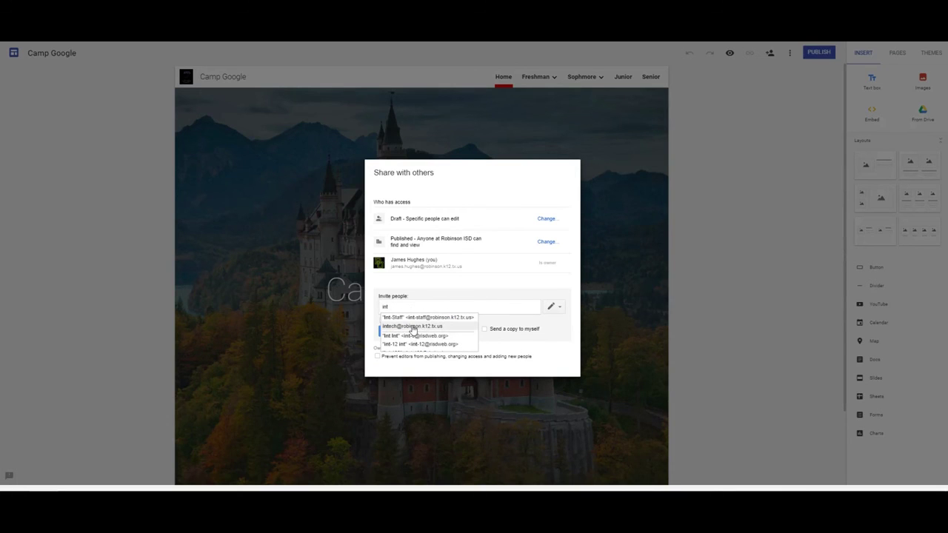
left_click(412, 333)
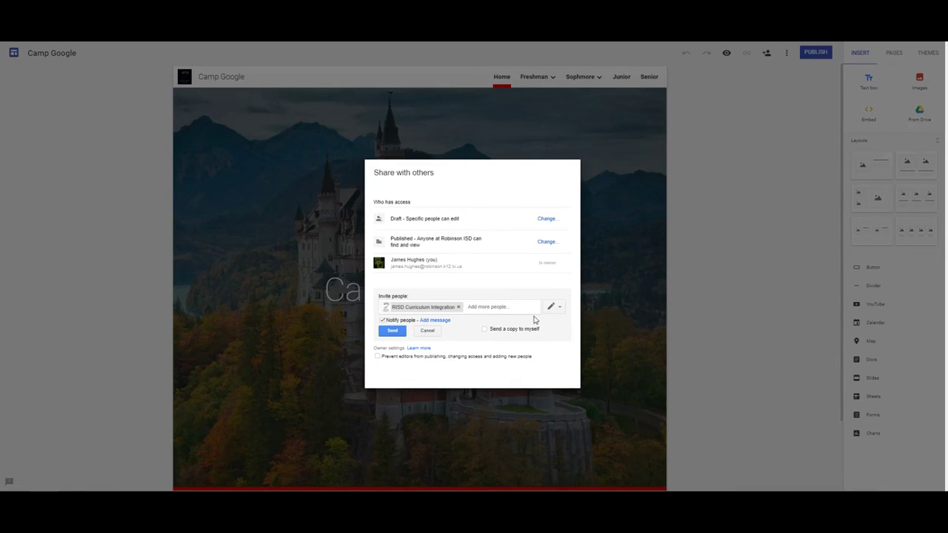
left_click(554, 307)
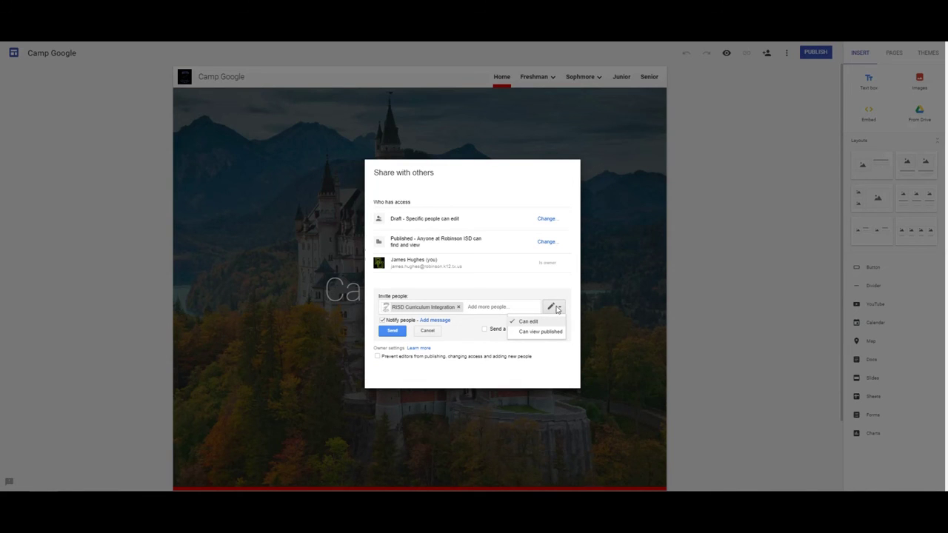
left_click(528, 322)
left_click(393, 330)
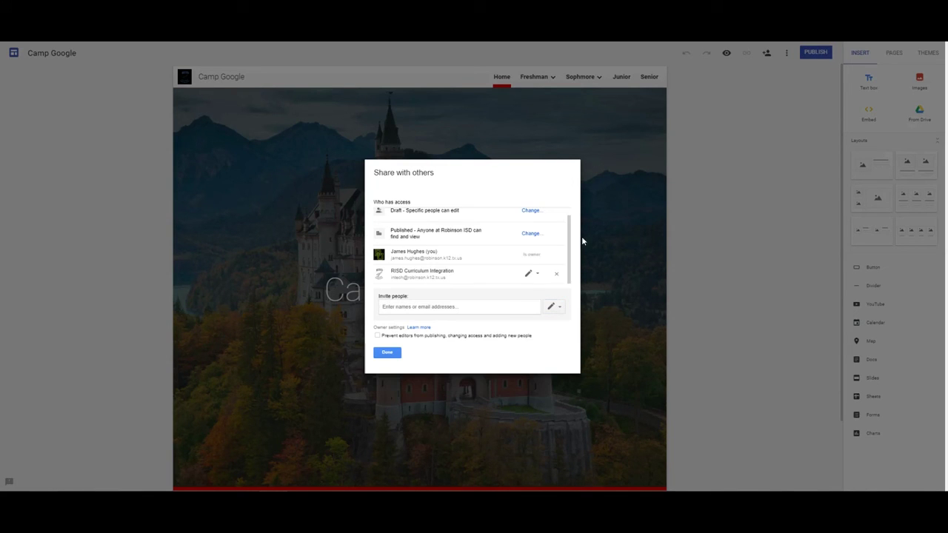
left_click(391, 353)
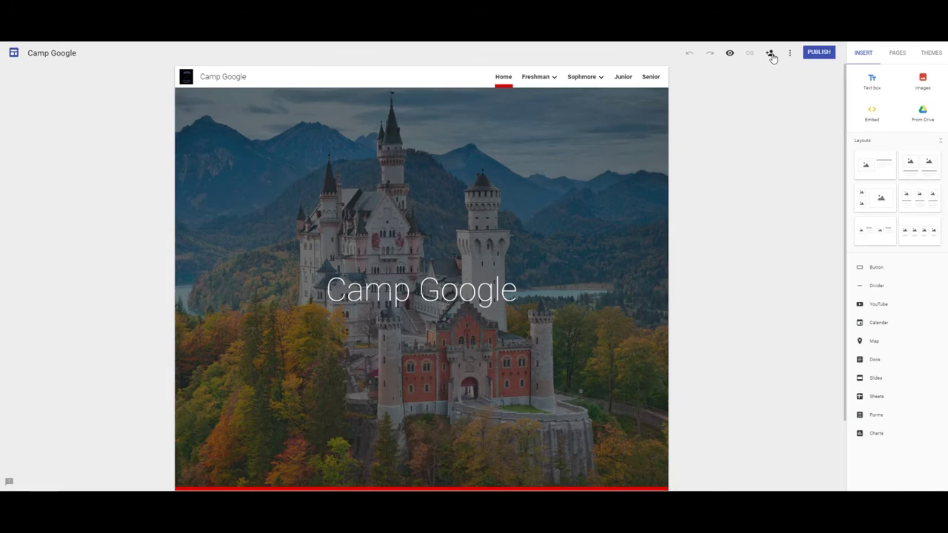
Step: Preview the Camp Google home page in the phone layout
left_click(729, 55)
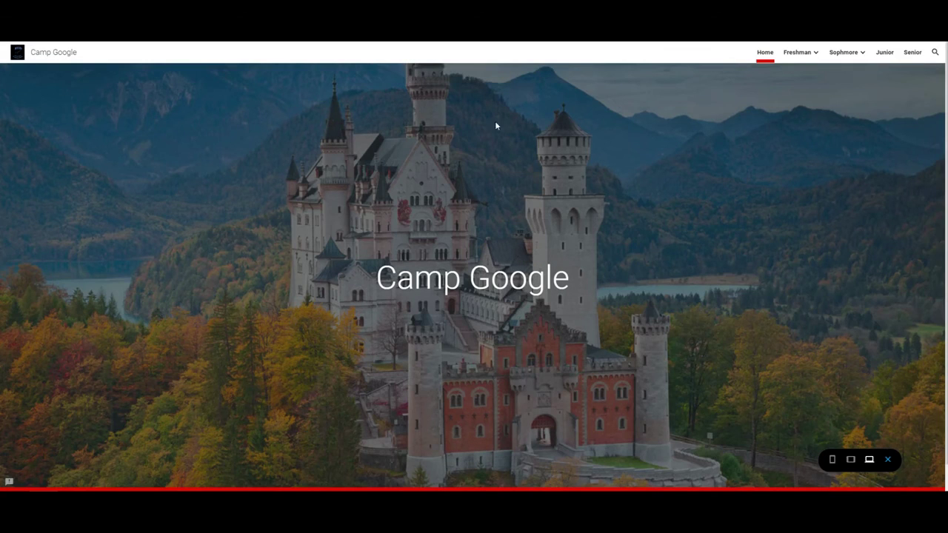
left_click(833, 461)
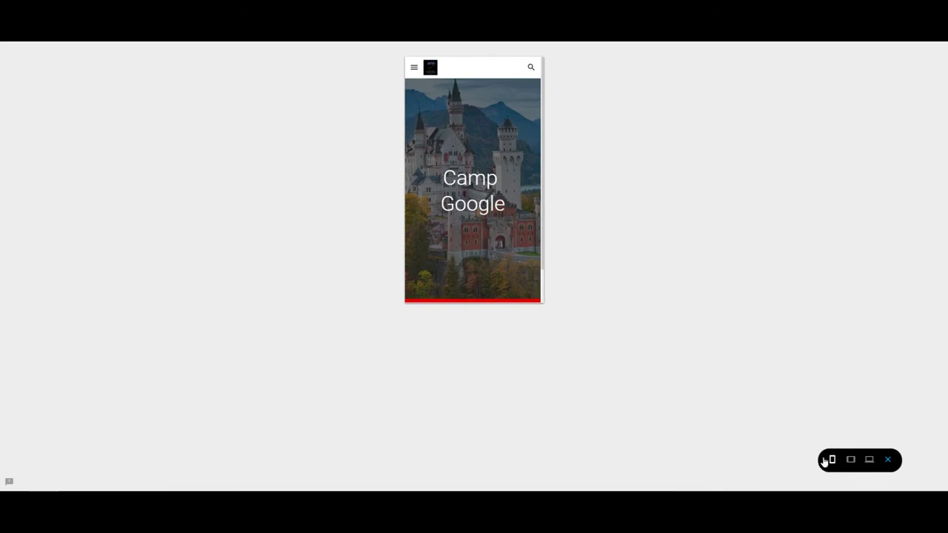
Step: Check the page navigation in the phone, tablet and desktop previews of the home page, including submenus, and exit the preview
left_click(416, 68)
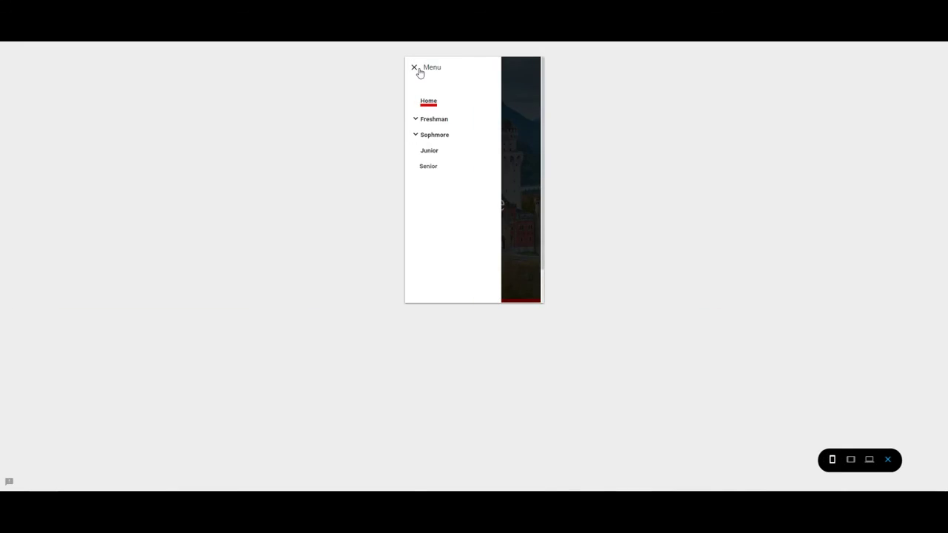
left_click(416, 137)
left_click(850, 460)
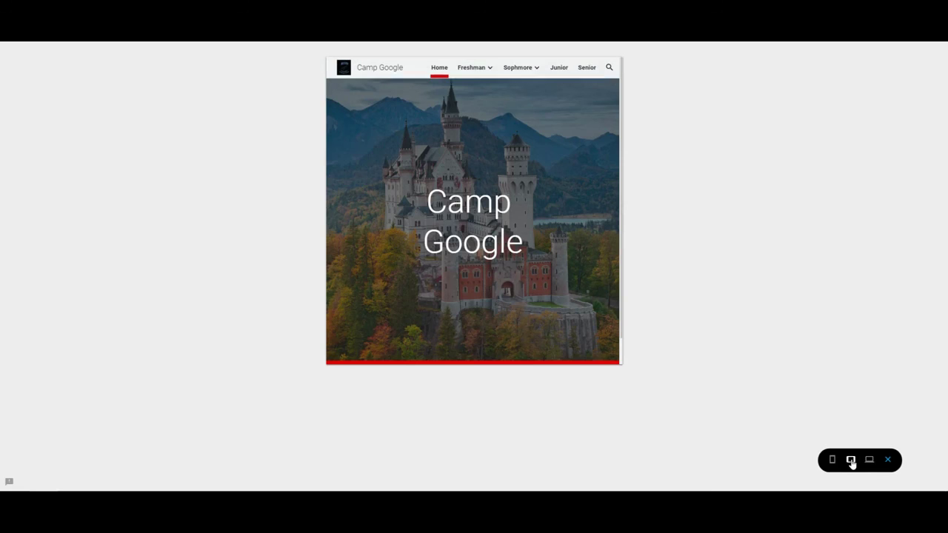
left_click(490, 74)
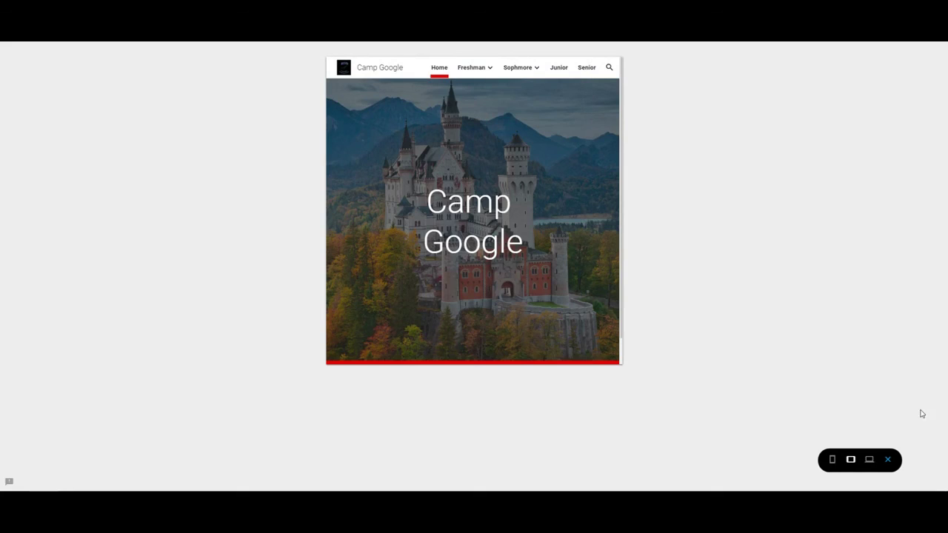
left_click(868, 461)
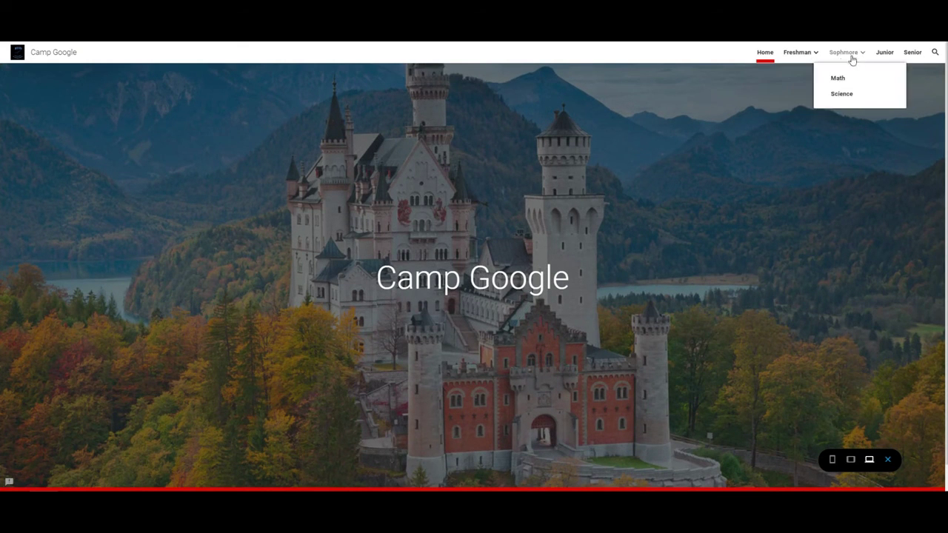
left_click(888, 460)
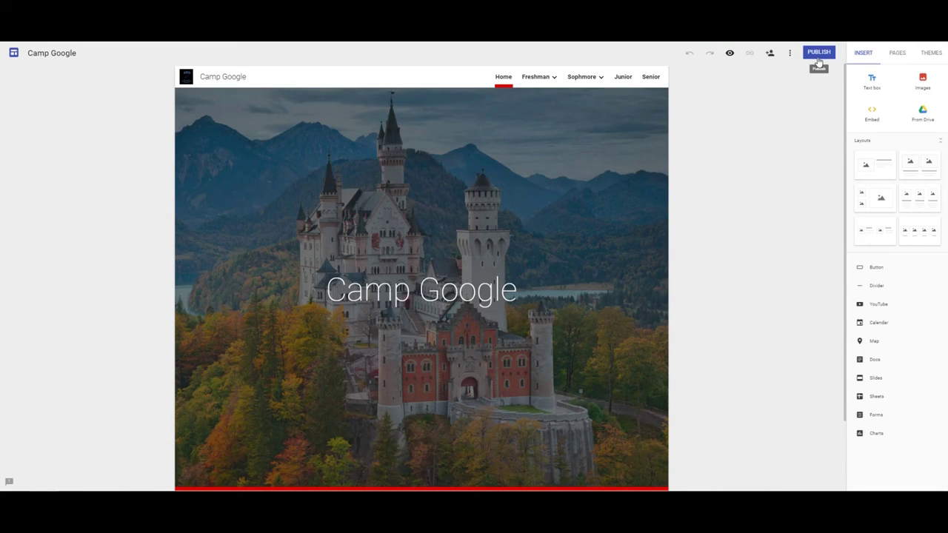
Step: Start publishing the Camp Google site and try "google" as its web address
left_click(817, 56)
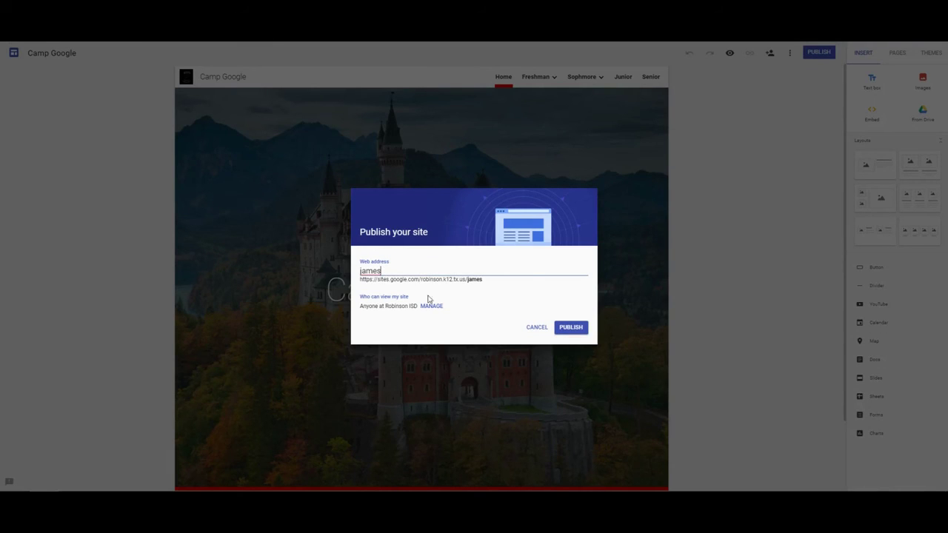
left_click_drag(360, 279, 476, 280)
left_click_drag(415, 268, 357, 274)
type("google")
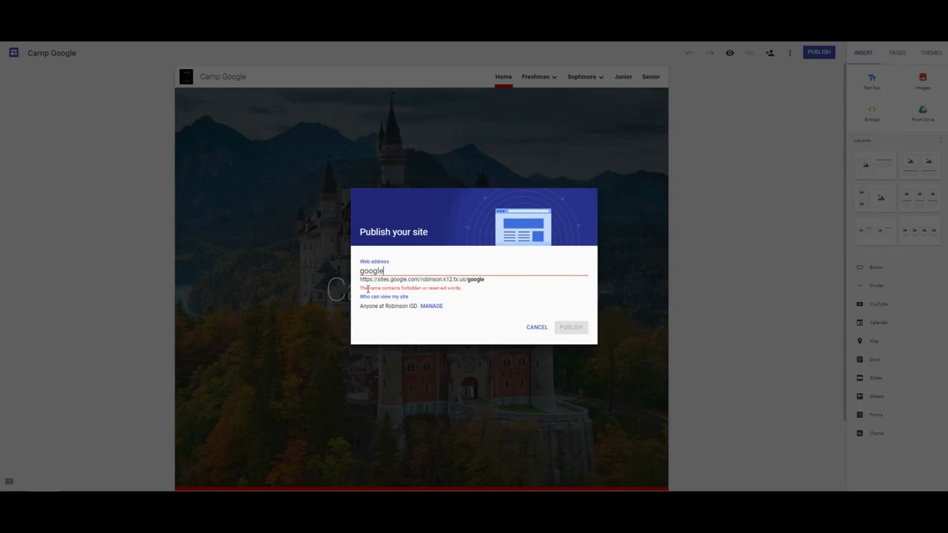
Step: Replace the web address with the owner's first name and publish the site for anyone at Robinson ISD
key("BackSpace")
key("BackSpace")
key("BackSpace")
key("BackSpace")
key("BackSpace")
key("BackSpace")
type("james")
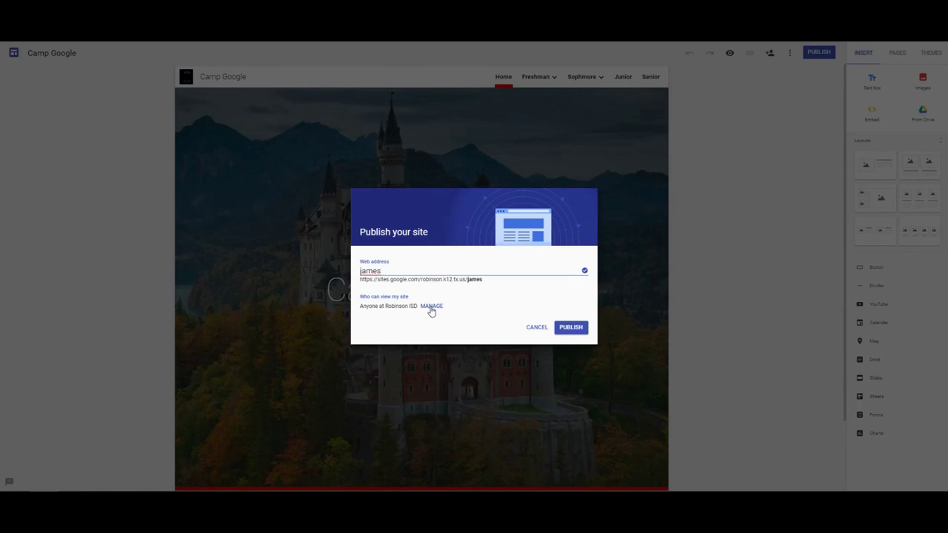
left_click(571, 329)
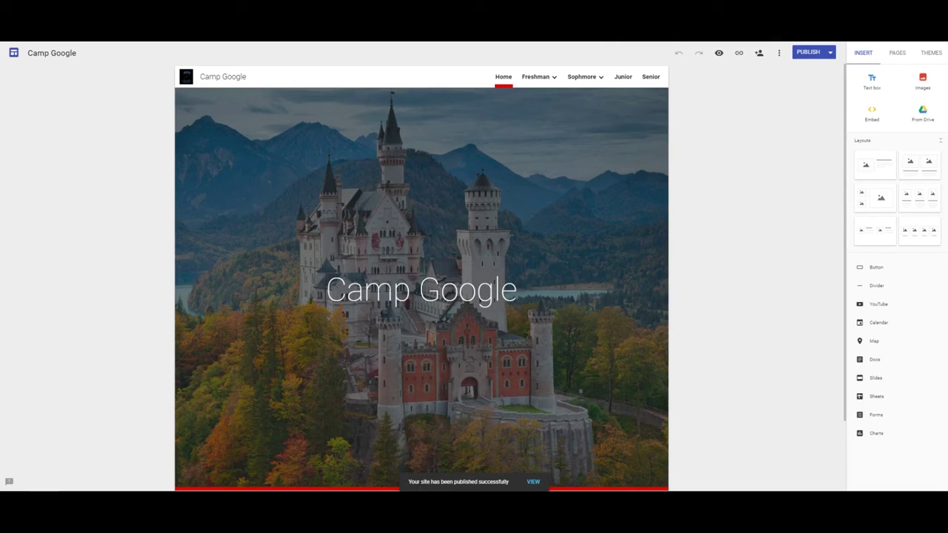
Step: View the published Camp Google site and return to editing it
left_click(533, 482)
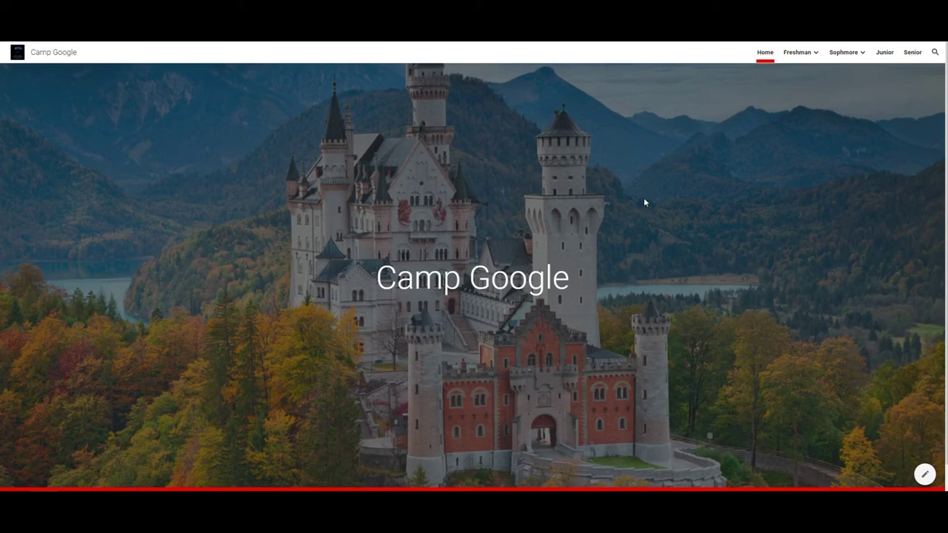
left_click(923, 472)
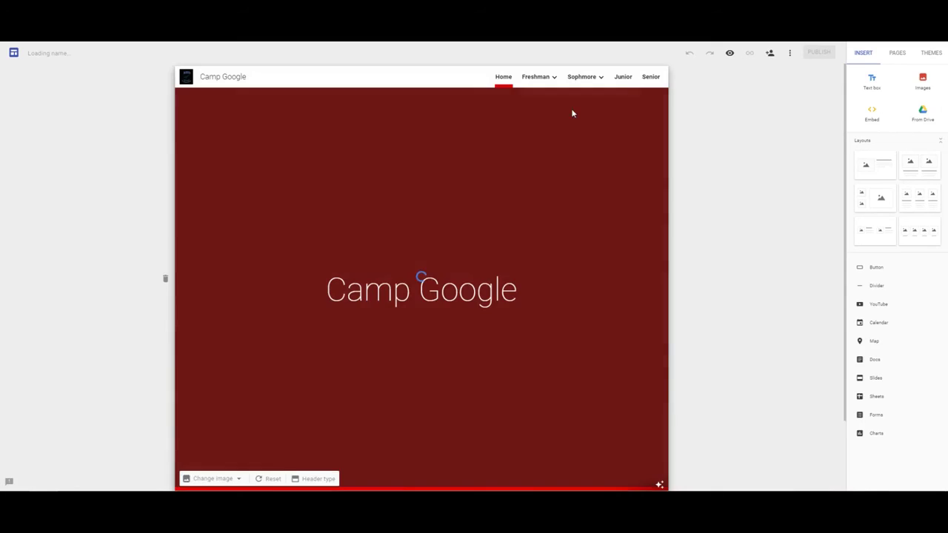
Step: Unpublish the Camp Google site so it is no longer live
left_click(830, 53)
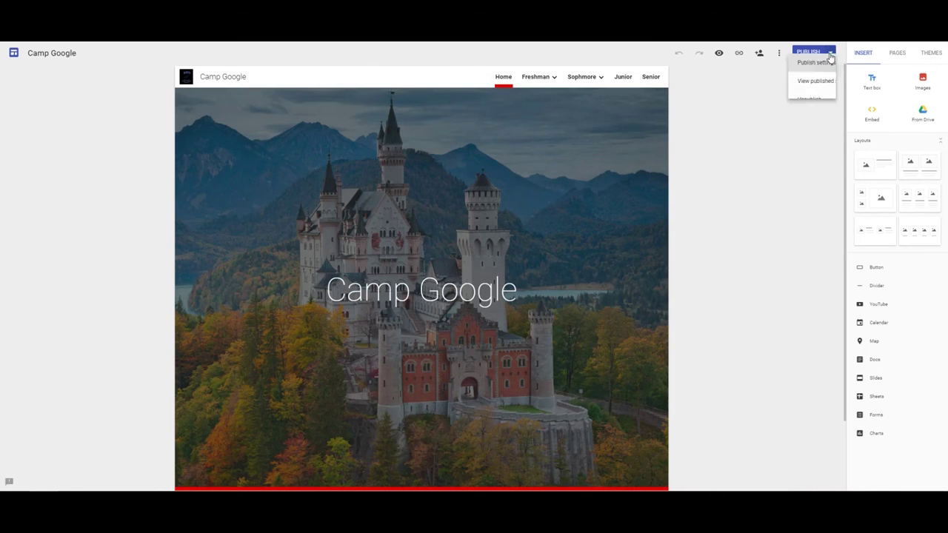
left_click(791, 117)
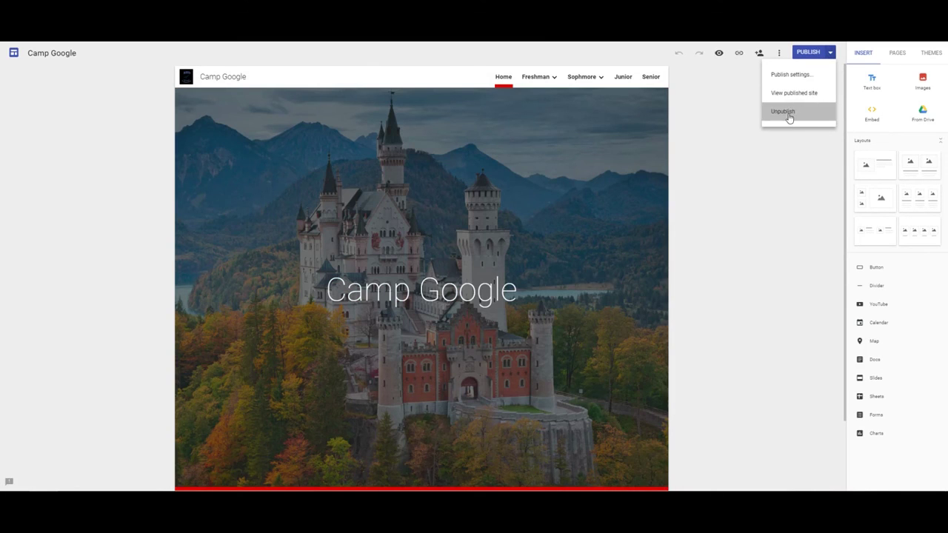
left_click(527, 288)
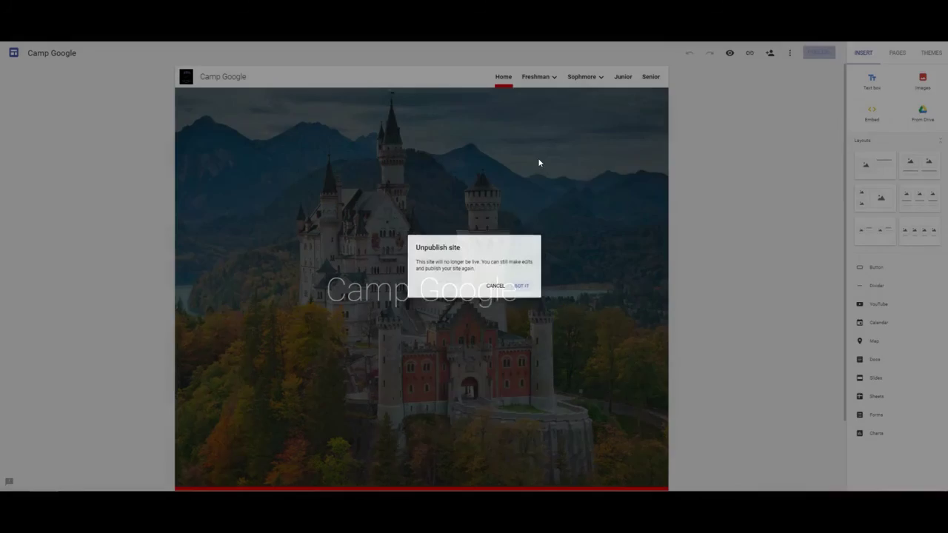